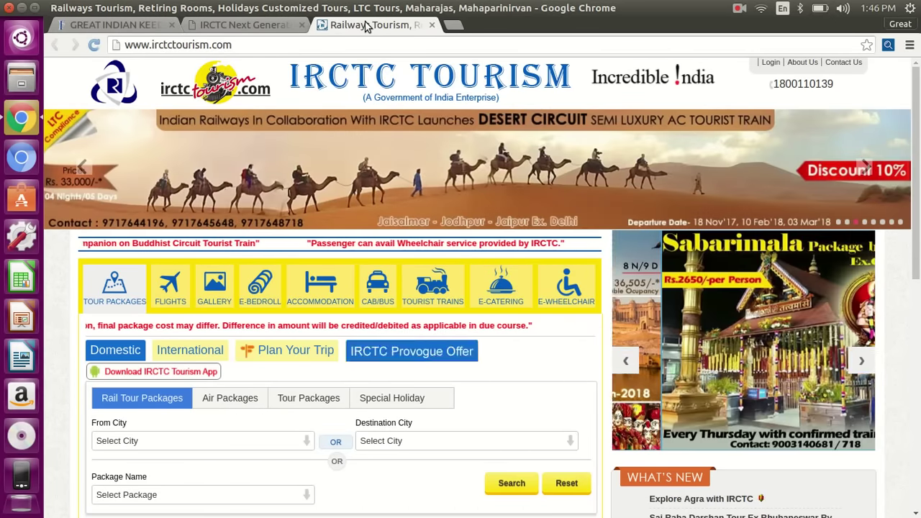
Step: Switch to the IRCTC Next Generation eTicketing login tab
left_click(277, 25)
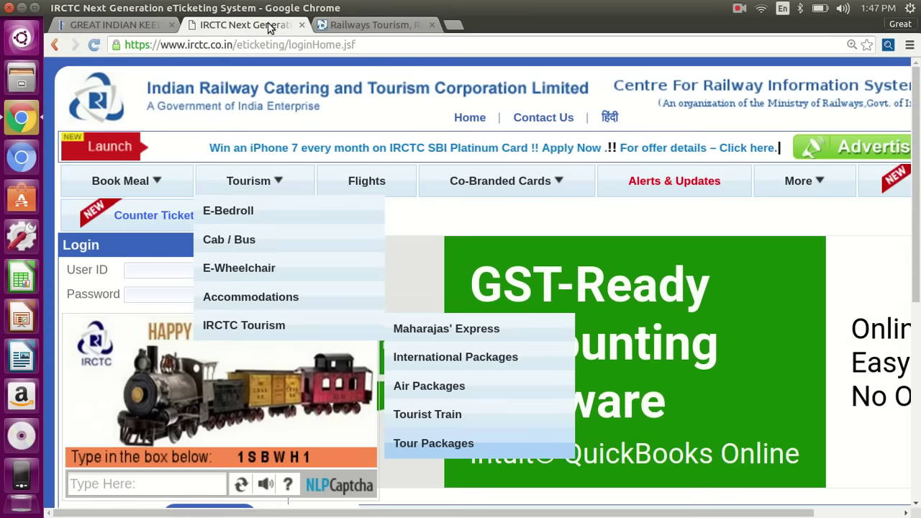
left_click(455, 25)
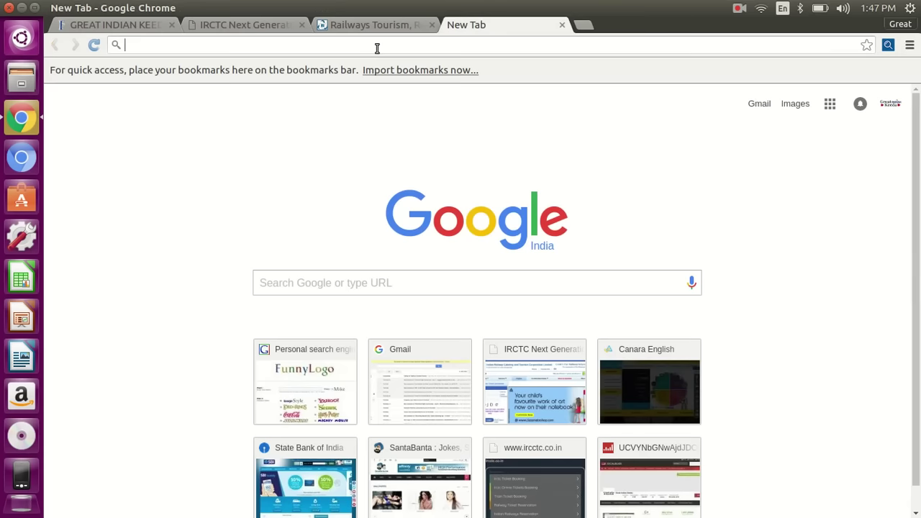
type("www.")
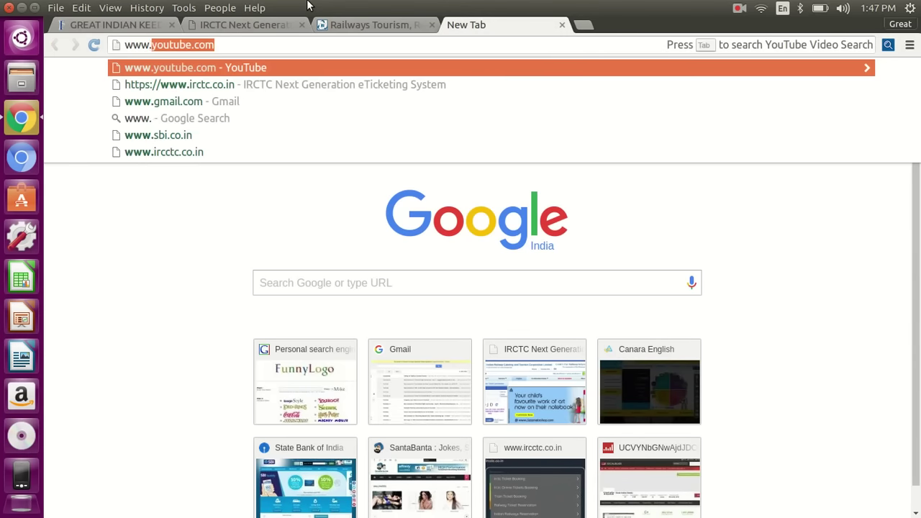
type("irctc.")
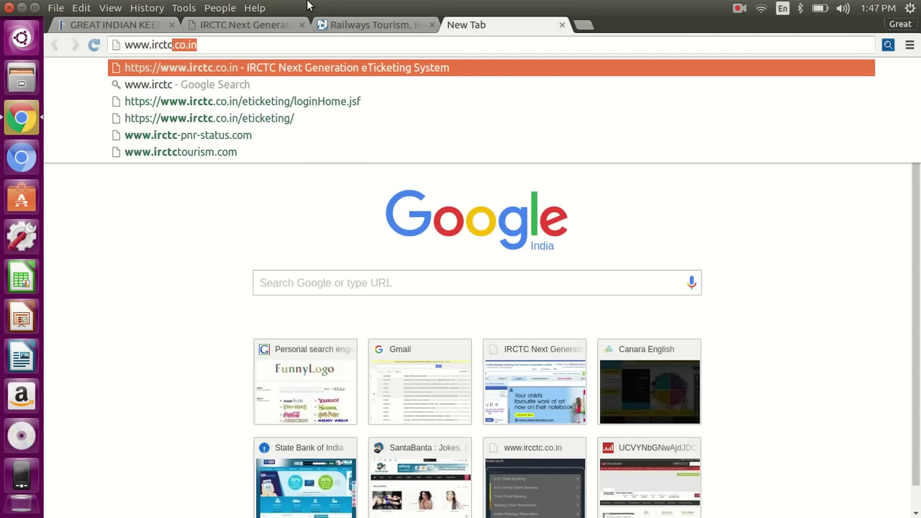
type("co.in")
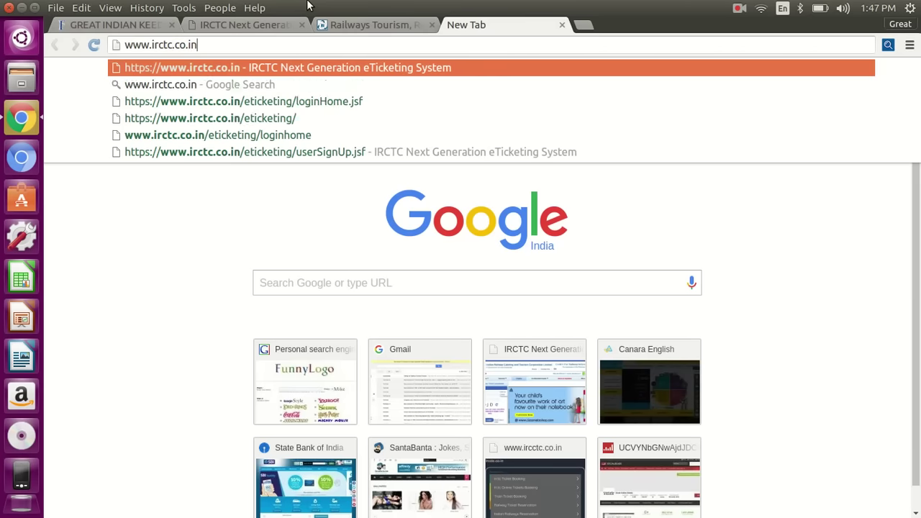
key("Return")
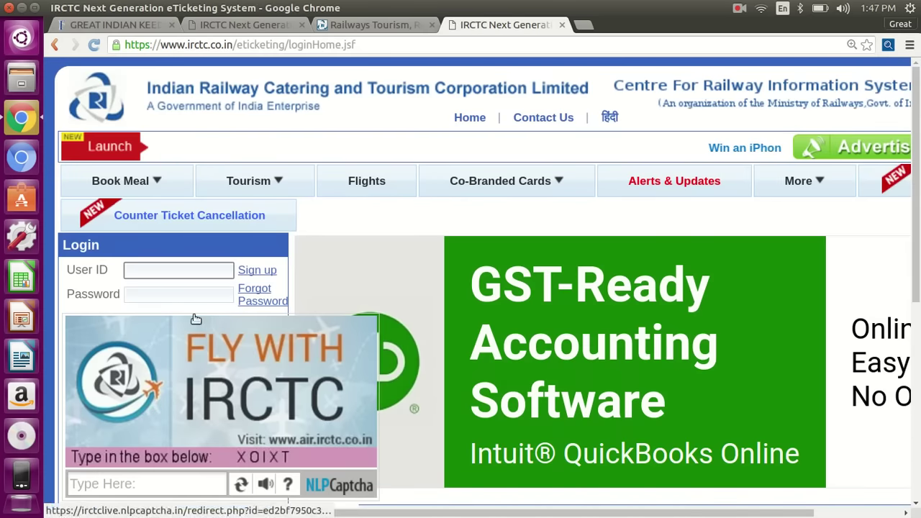
left_click_drag(101, 245, 53, 245)
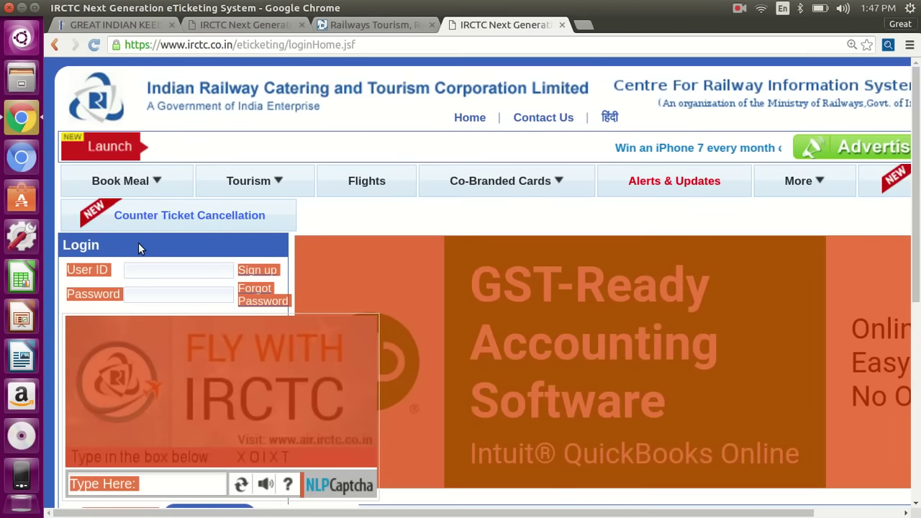
left_click(139, 249)
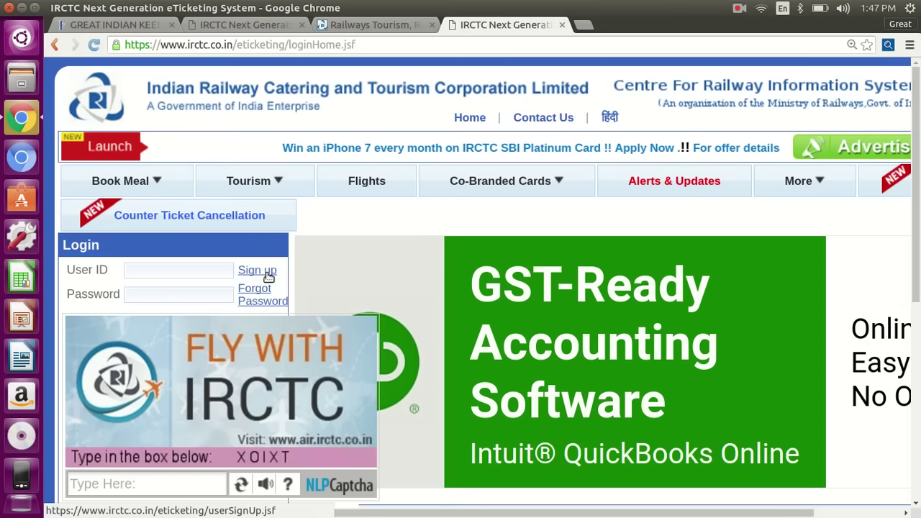
Step: Open the Sign up form and review its mandatory-fields note and User ID field
left_click(267, 272)
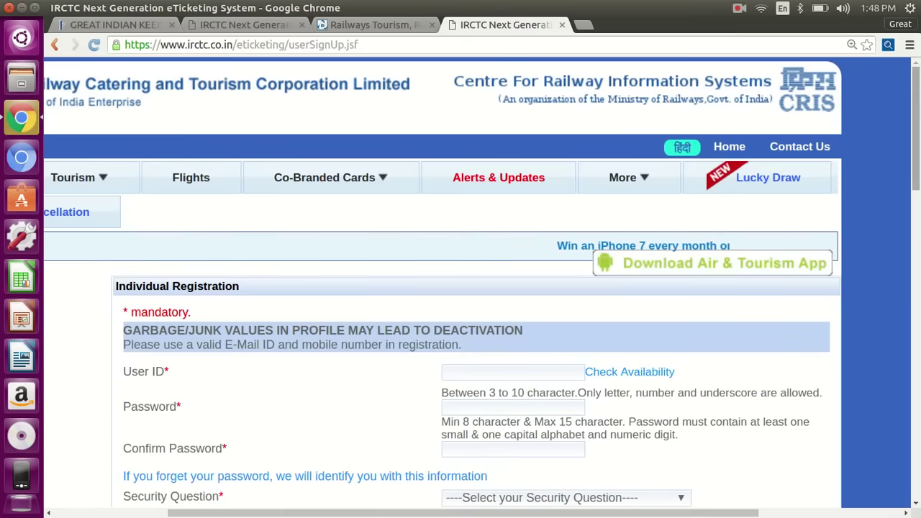
mouse_move(918, 111)
left_mouse_down()
mouse_move(918, 317)
mouse_move(917, 122)
left_mouse_up()
scroll(146, 272, "up", 1)
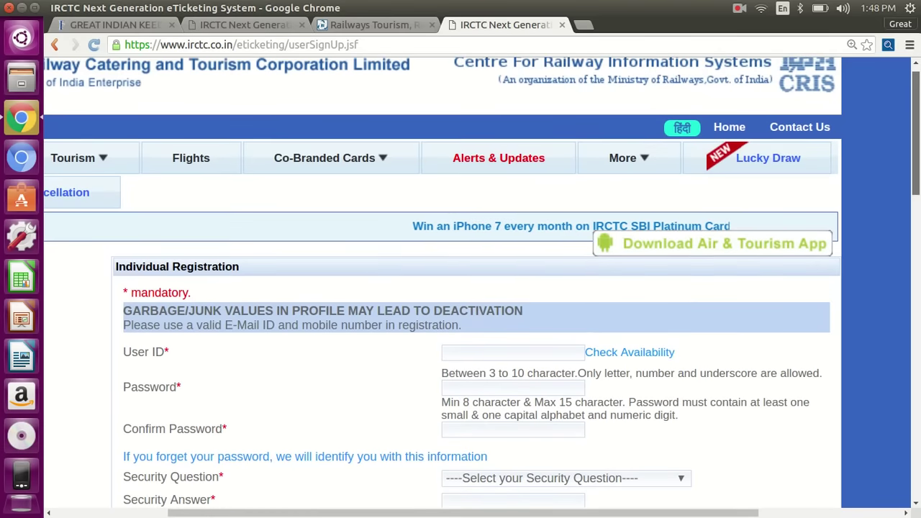
left_click_drag(131, 292, 200, 294)
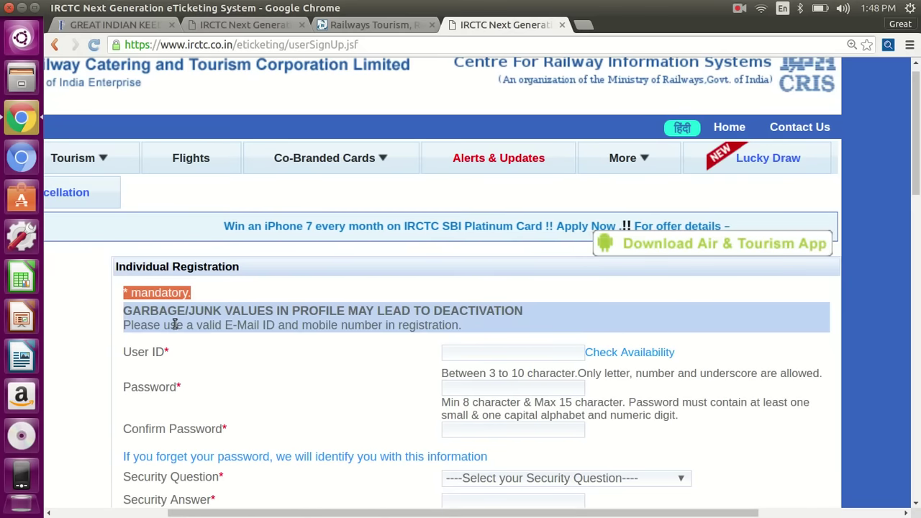
left_click(92, 314)
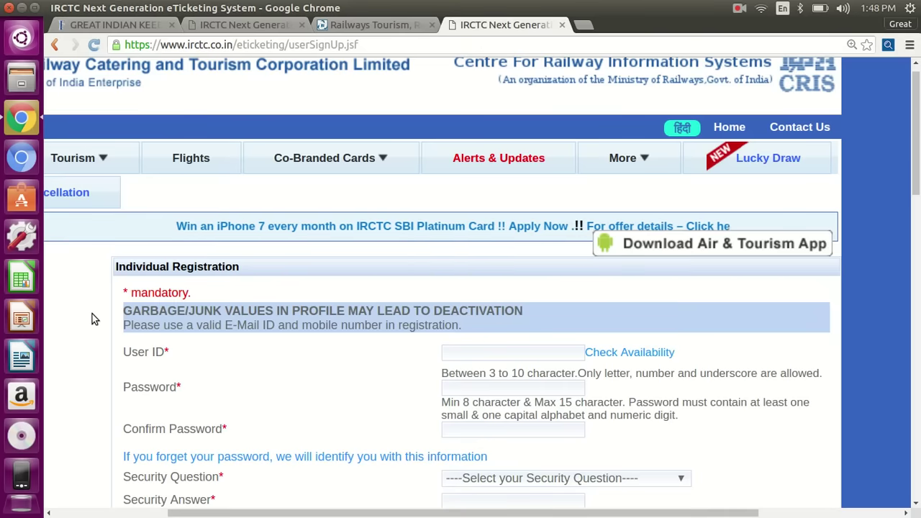
scroll(917, 206, "down", 5)
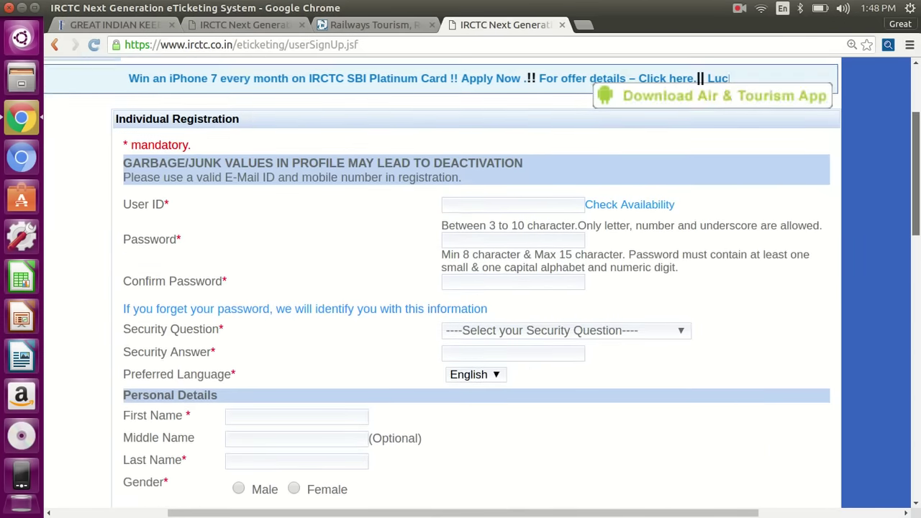
left_click_drag(126, 124, 178, 123)
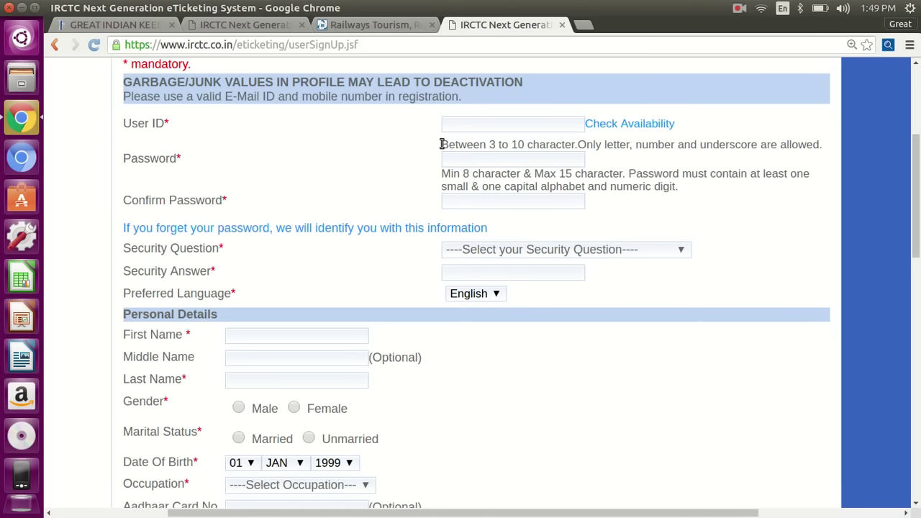
left_click_drag(441, 144, 633, 150)
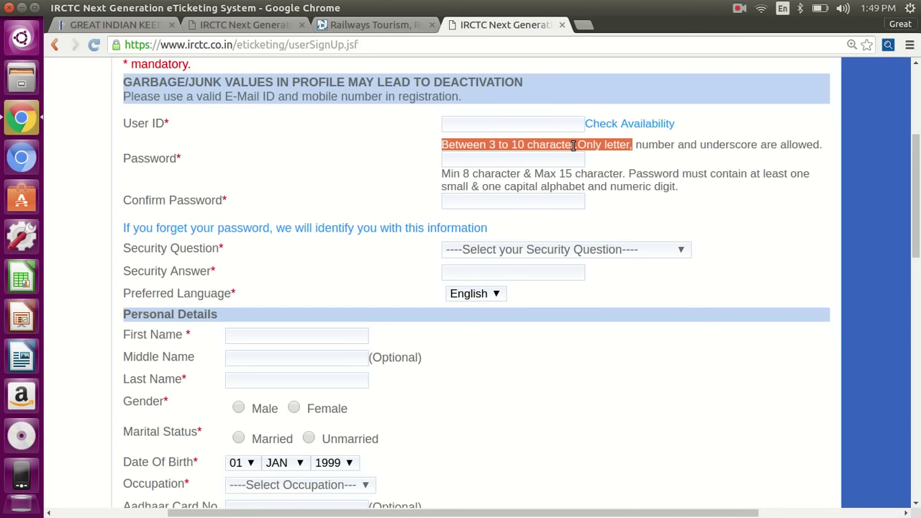
left_click(609, 170)
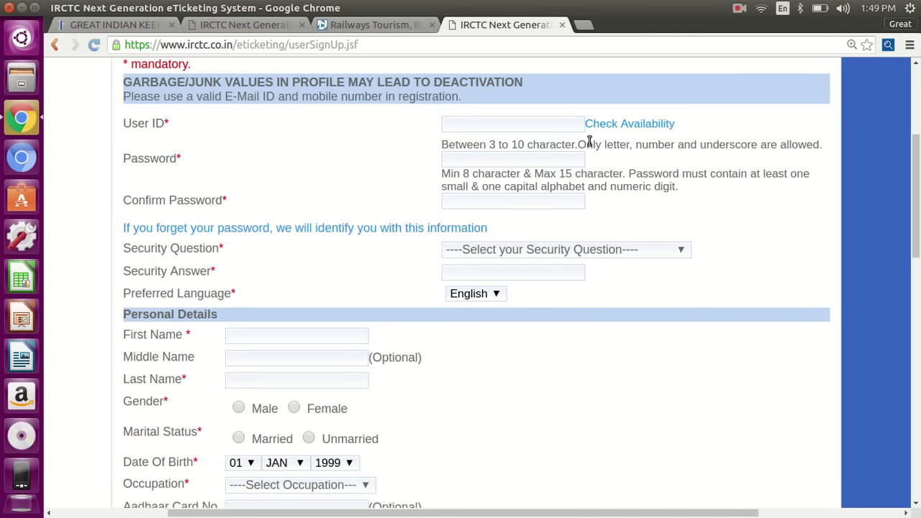
left_click_drag(589, 142, 713, 159)
left_click(711, 157)
Step: Try User ID 'ticketbook', find it already exists, and replace it with 'gikticket'
left_click(573, 124)
type("ticketbook")
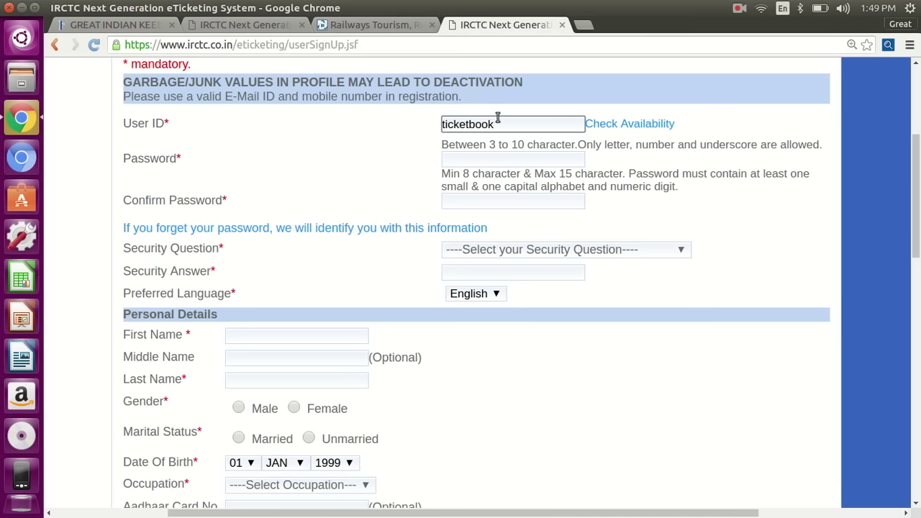
left_click(627, 125)
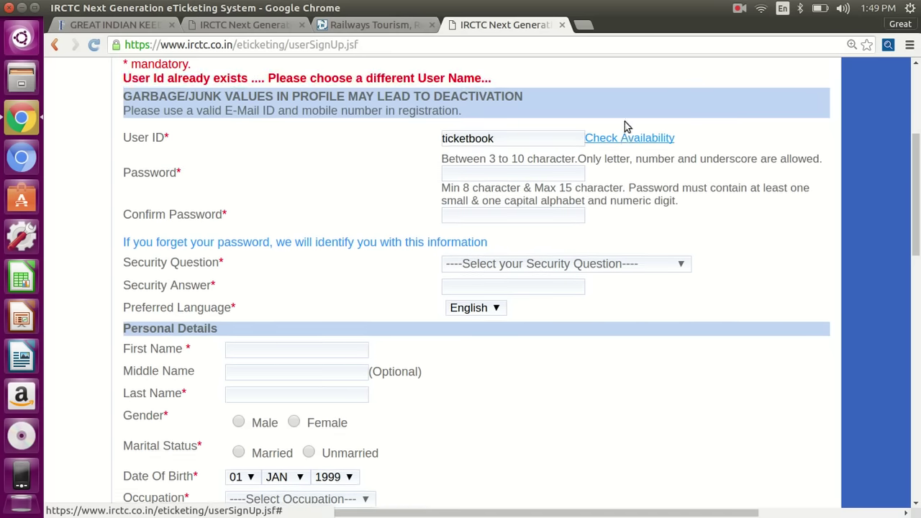
left_click_drag(121, 78, 263, 87)
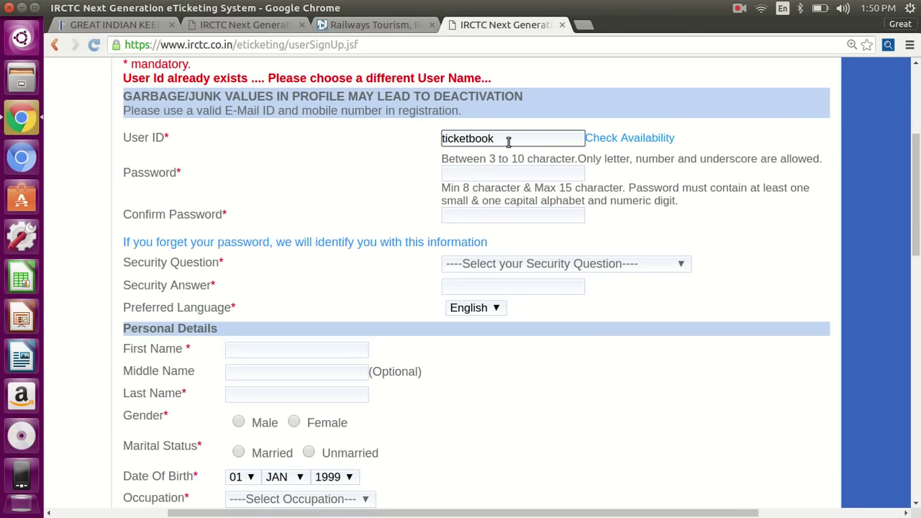
key("BackSpace")
key("BackSpace")
key("BackSpace")
key("BackSpace")
key("BackSpace")
key("BackSpace")
key("BackSpace")
key("BackSpace")
key("BackSpace")
key("BackSpace")
type("gikticket")
Step: Confirm 'gikticket' is available and review the password length and composition rules
left_click(638, 143)
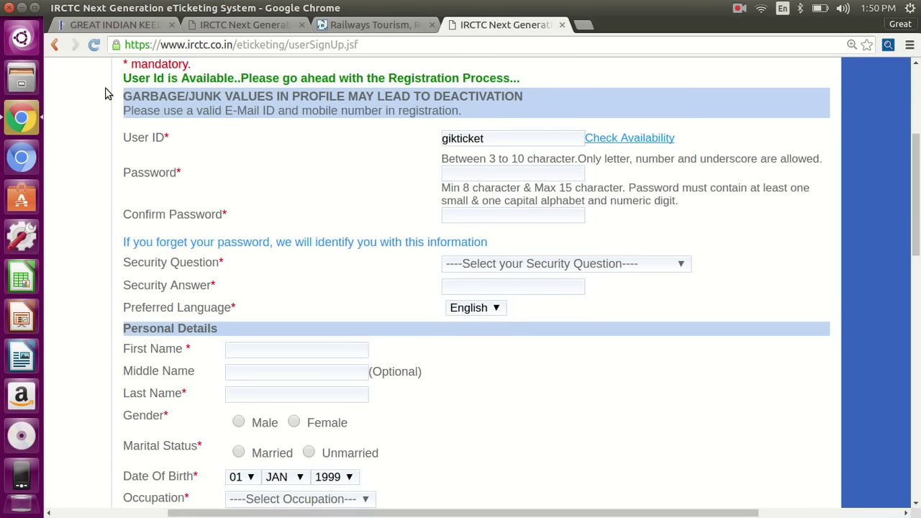
left_click_drag(122, 79, 235, 69)
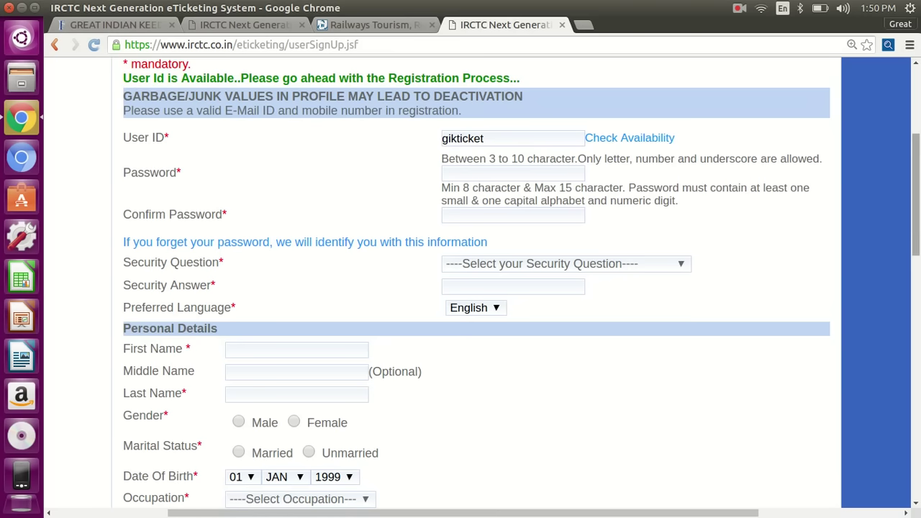
scroll(916, 194, "down", 2)
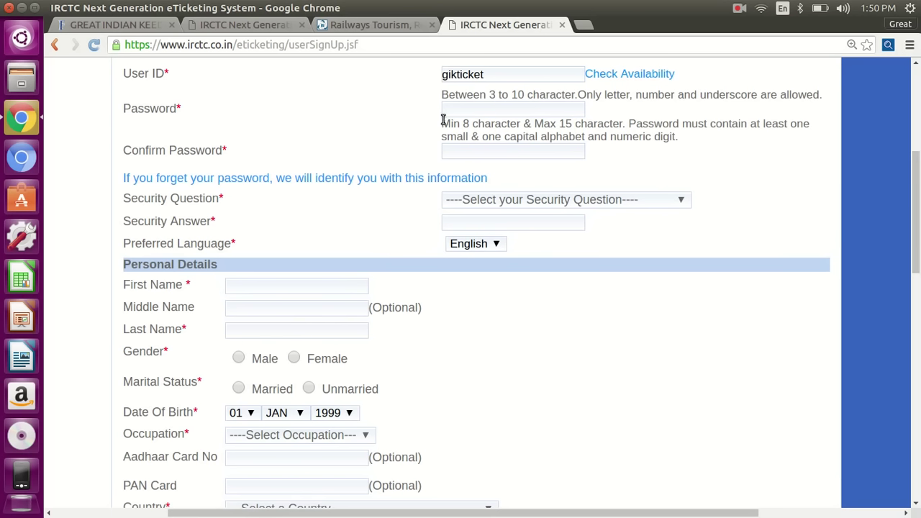
left_click_drag(442, 126, 629, 123)
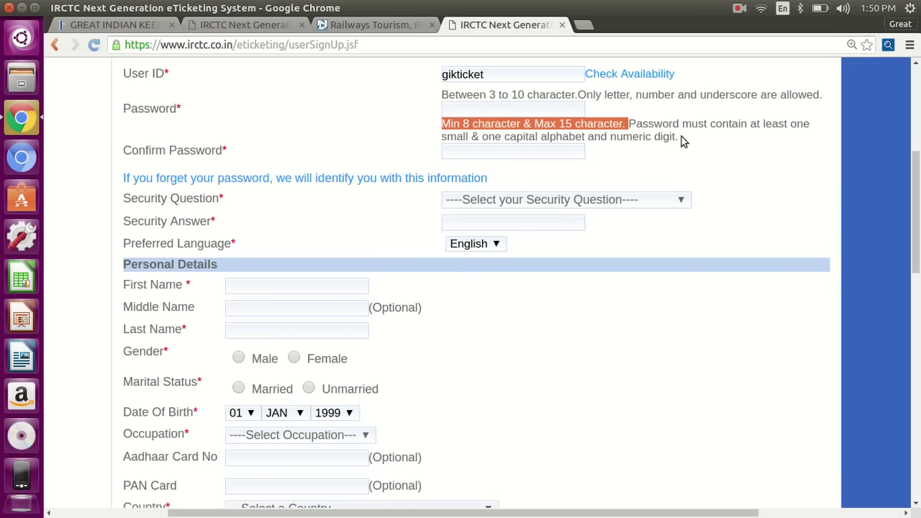
left_click(711, 150)
left_click_drag(635, 120, 798, 147)
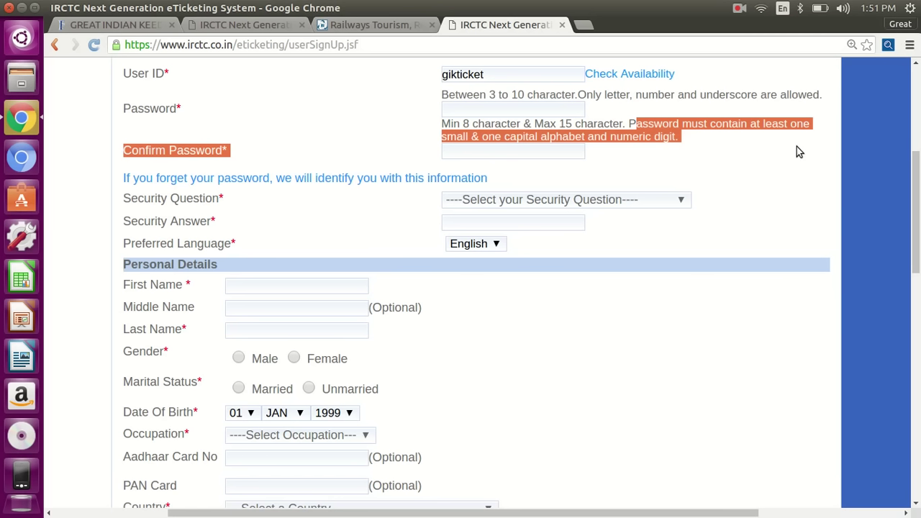
Step: Enter and confirm the account password, then expand the security question list
left_click(569, 108)
type("*****")
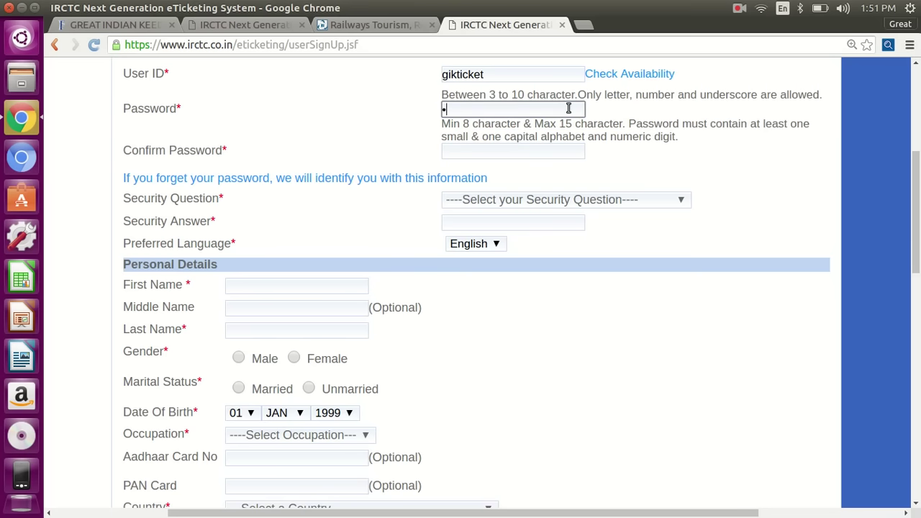
type("******")
left_click(541, 150)
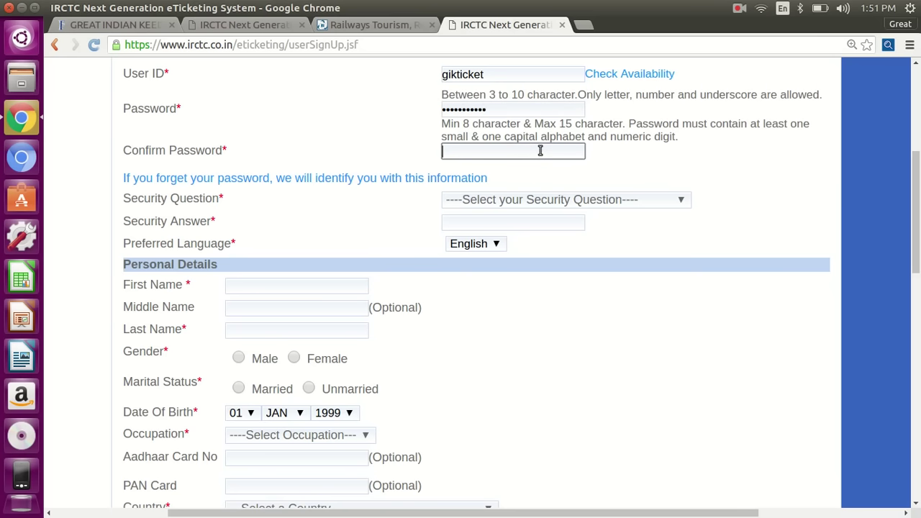
type("***********")
scroll(541, 150, "down", 1)
left_click(681, 137)
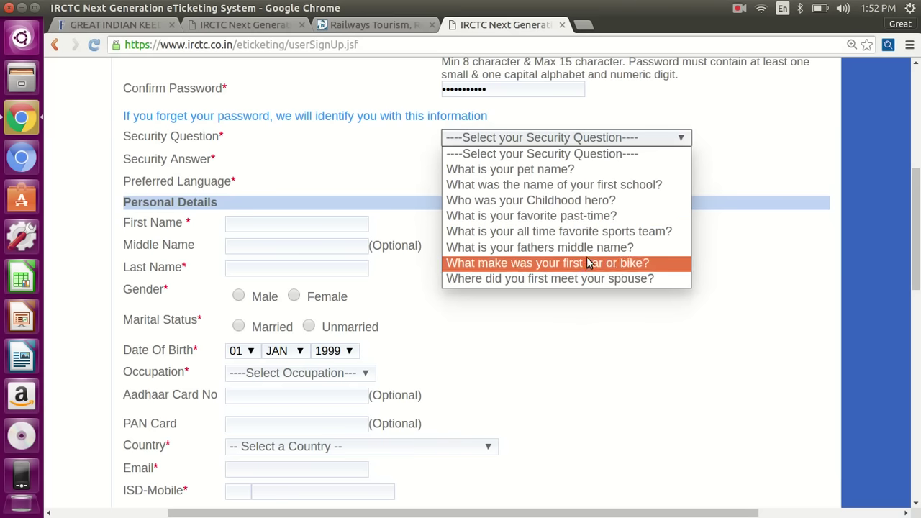
left_click(596, 232)
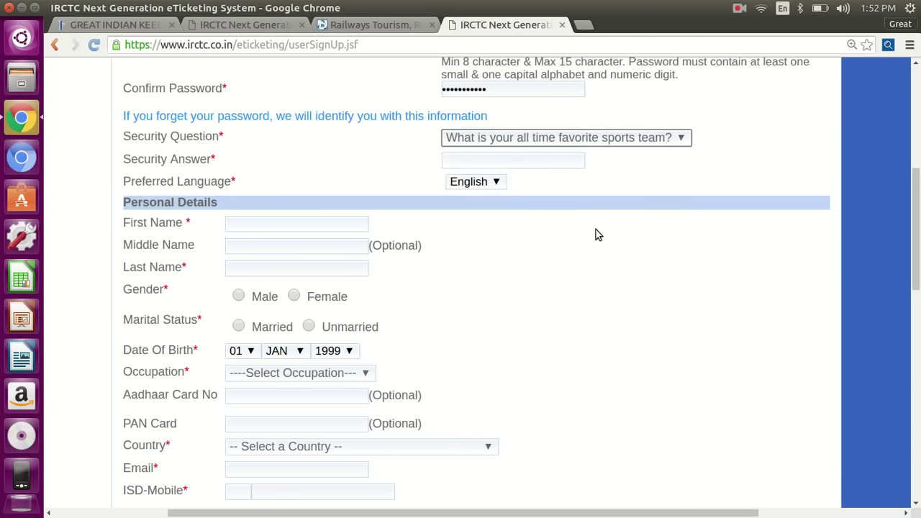
left_click(532, 161)
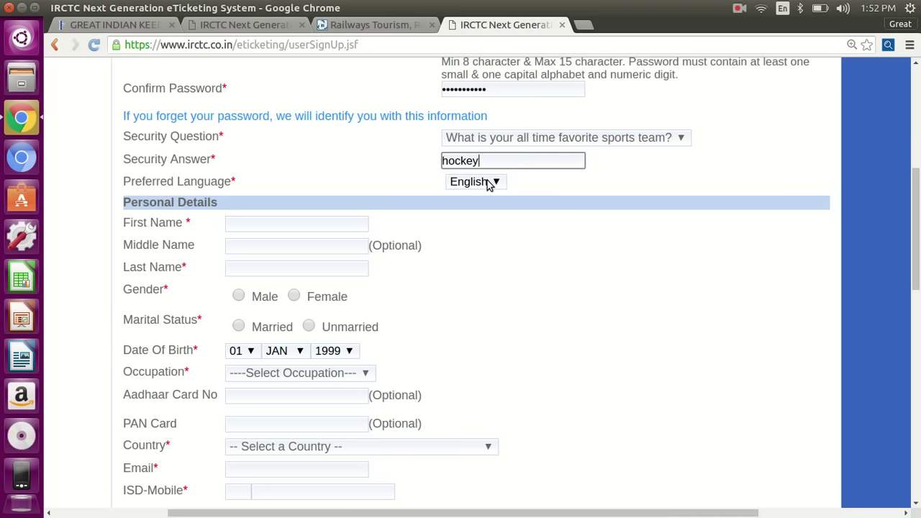
left_click(498, 184)
left_click(497, 193)
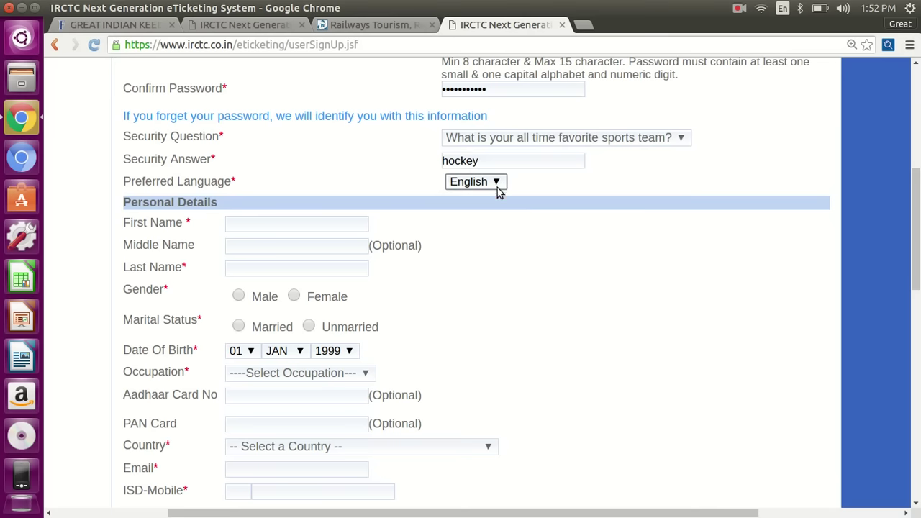
scroll(917, 243, "down", 2)
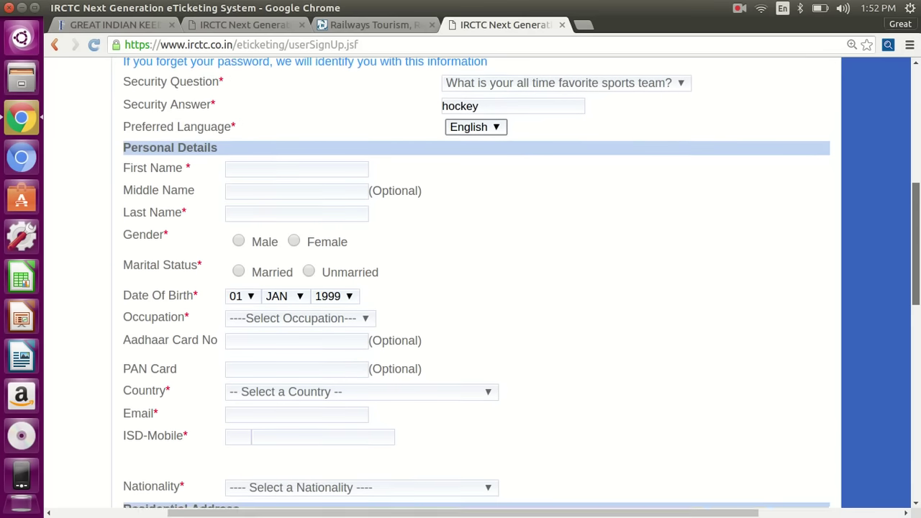
scroll(917, 244, "down", 1)
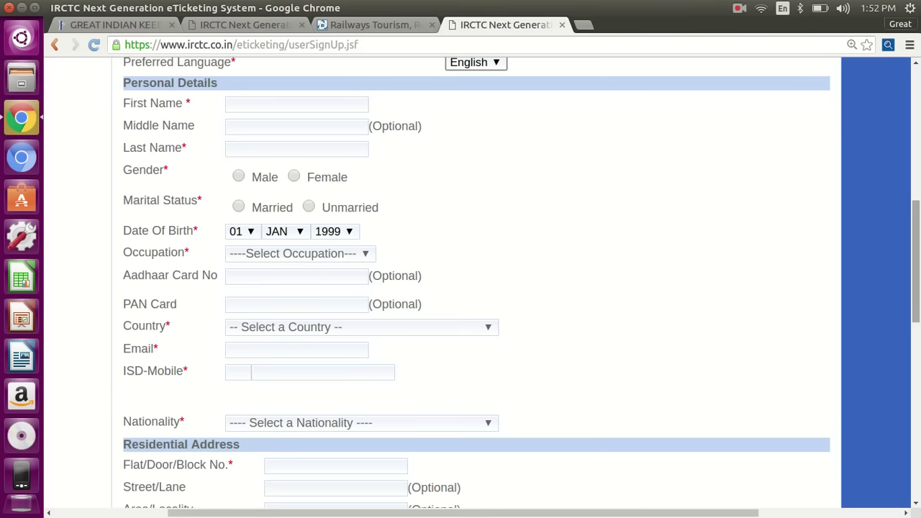
scroll(912, 316, "down", 1)
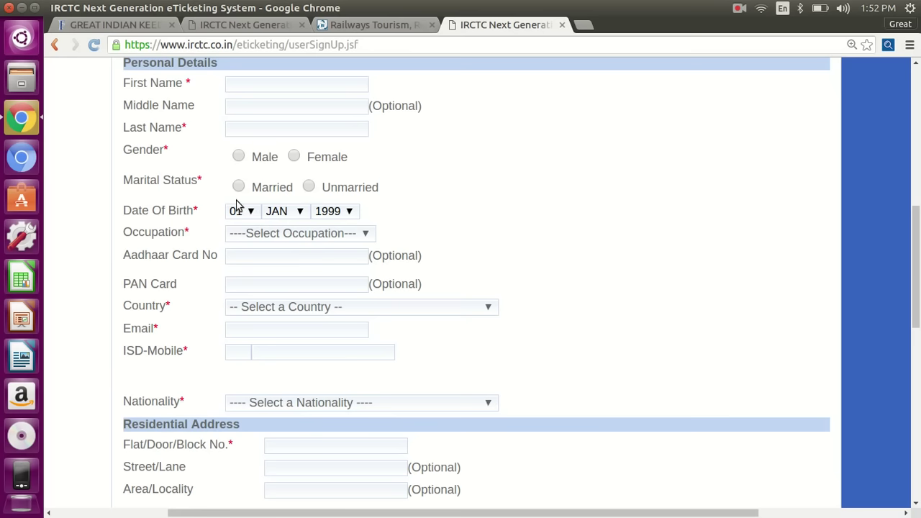
Step: Note that Aadhaar and PAN numbers are optional, then move to the address and first name fields
left_click(234, 257)
left_click(243, 283)
left_click_drag(372, 254, 435, 255)
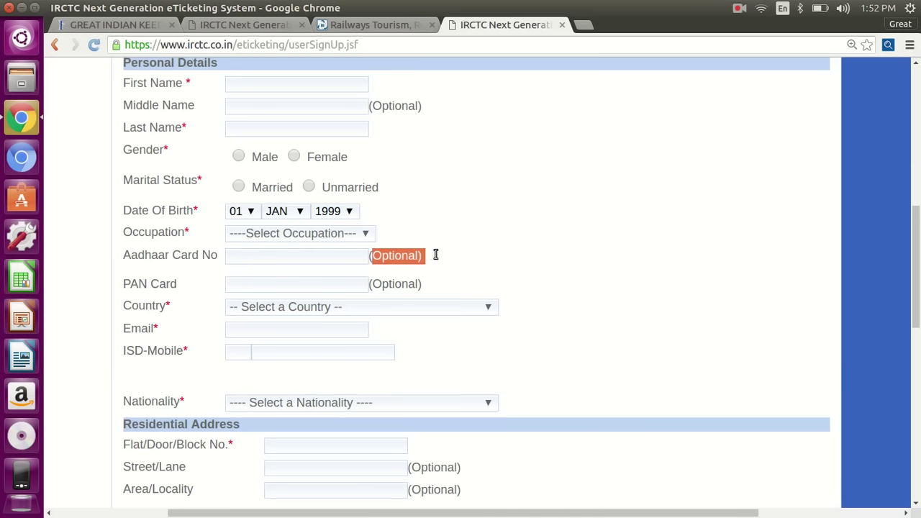
left_click_drag(419, 285, 354, 282)
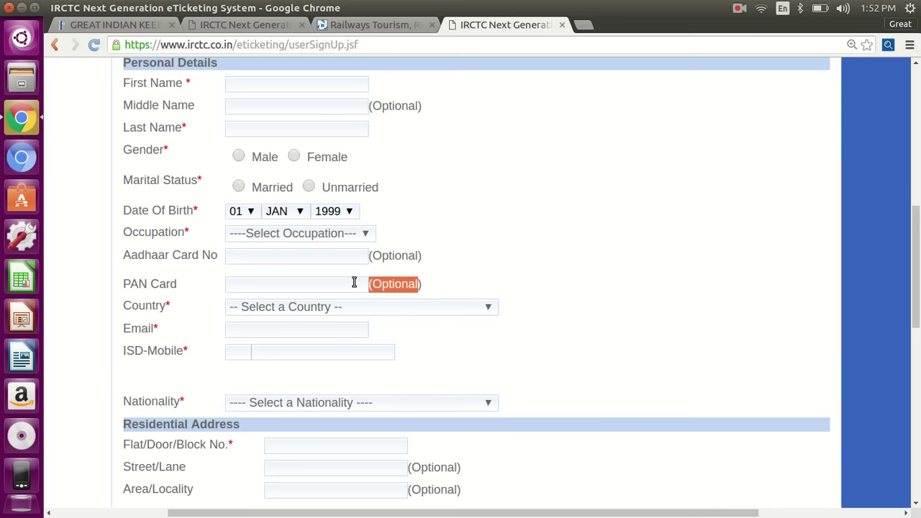
left_click_drag(919, 284, 918, 349)
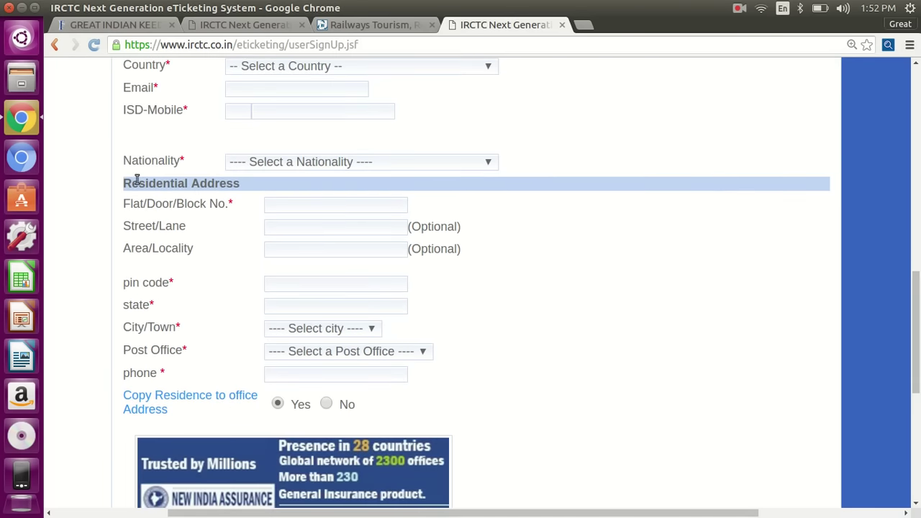
left_click(297, 205)
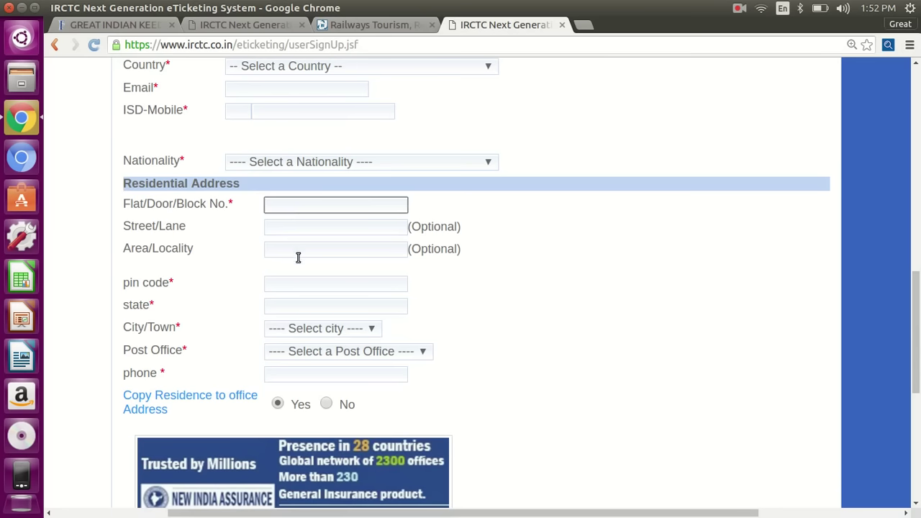
left_click(298, 280)
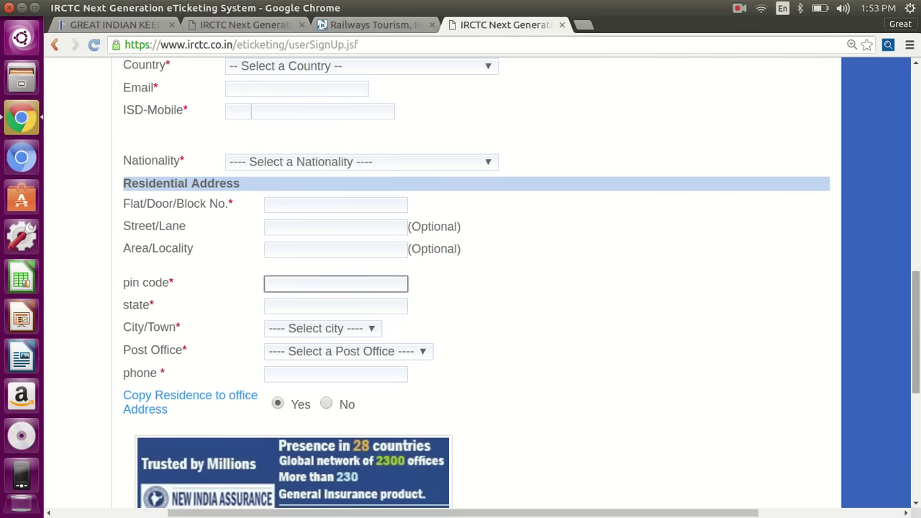
left_click_drag(919, 332, 918, 225)
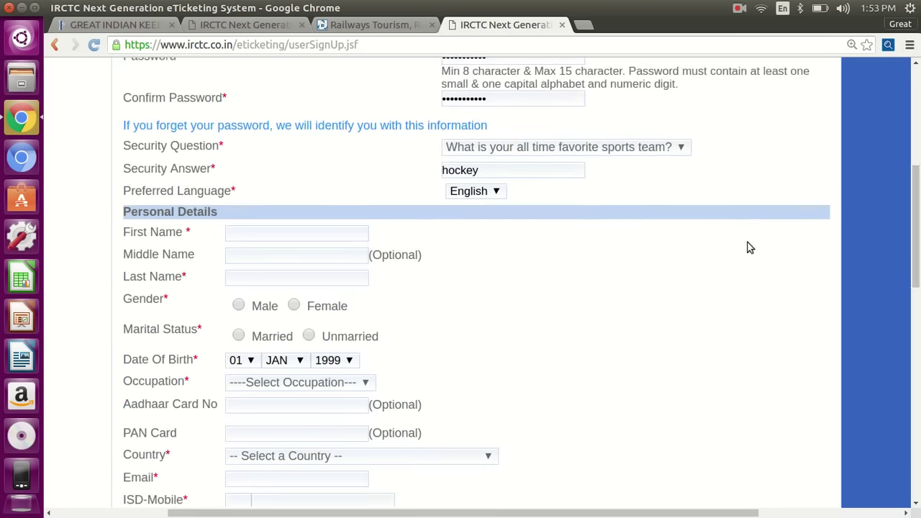
left_click(279, 230)
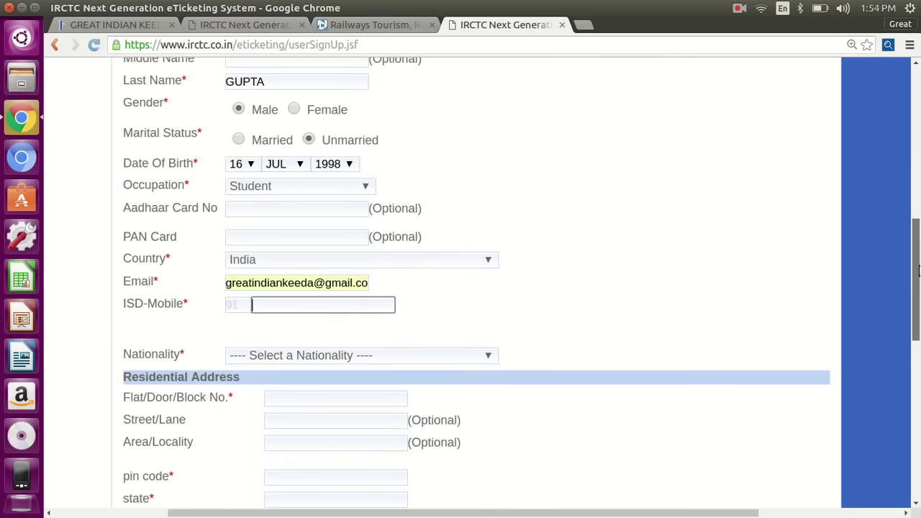
Step: Check the Country field and fixed 91 ISD code, then begin the mobile number
scroll(475, 288, "down", 4)
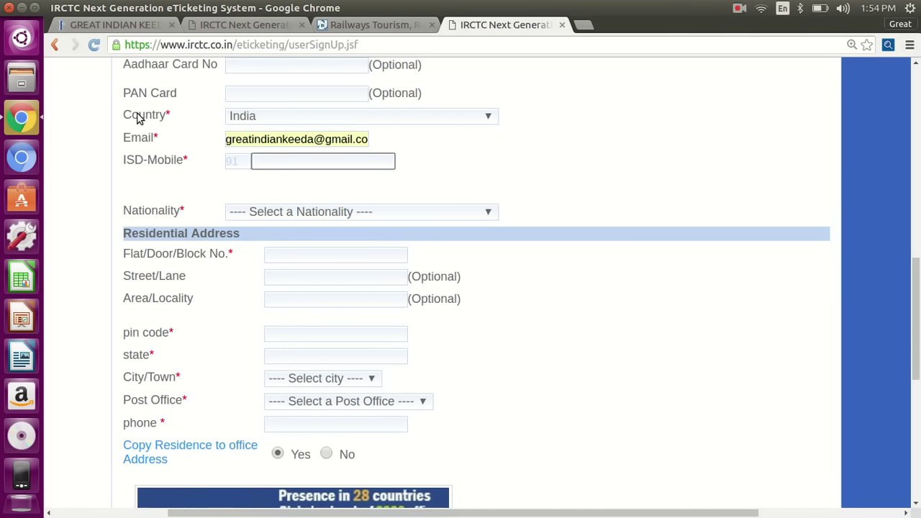
left_click_drag(139, 119, 123, 117)
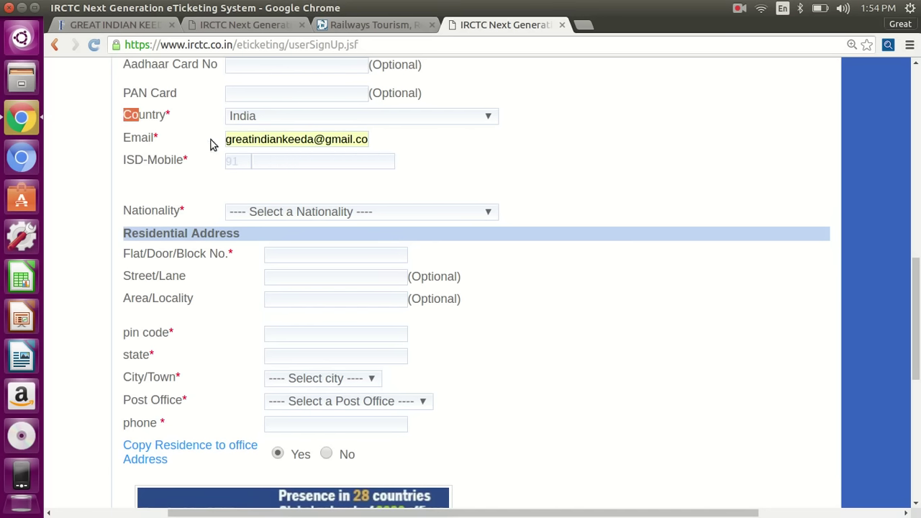
left_click(241, 162)
left_click_drag(242, 162, 221, 164)
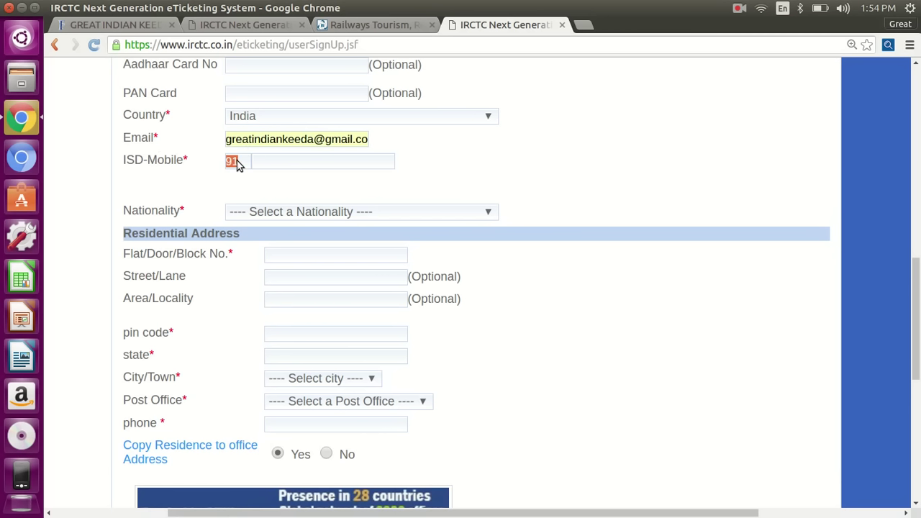
left_click(370, 158)
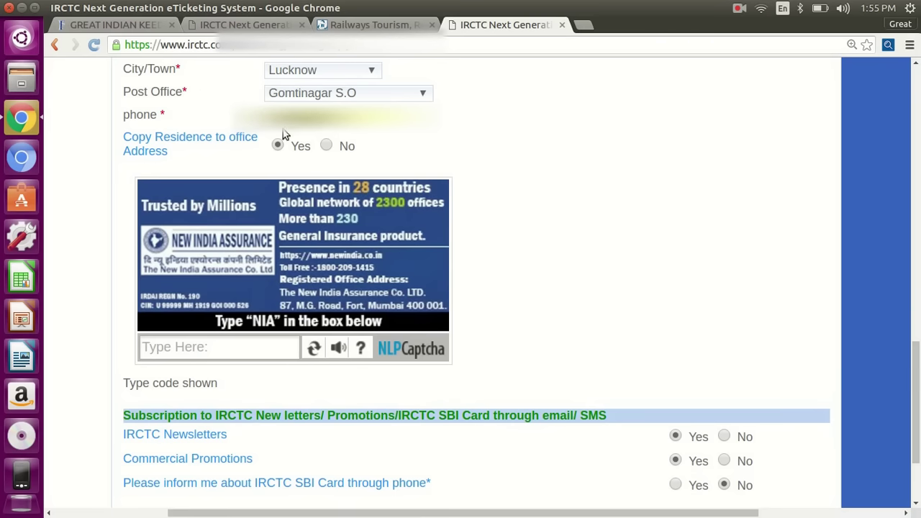
left_click_drag(917, 404, 916, 349)
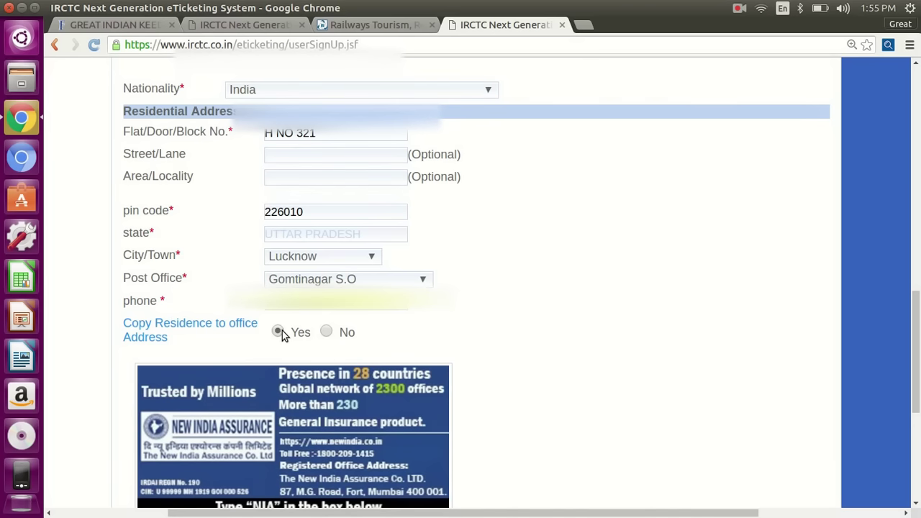
left_click(325, 332)
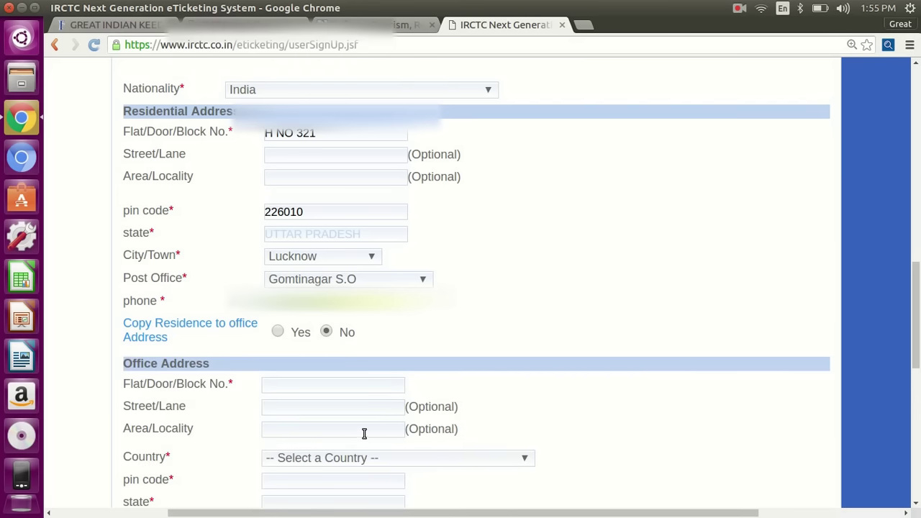
left_click(280, 332)
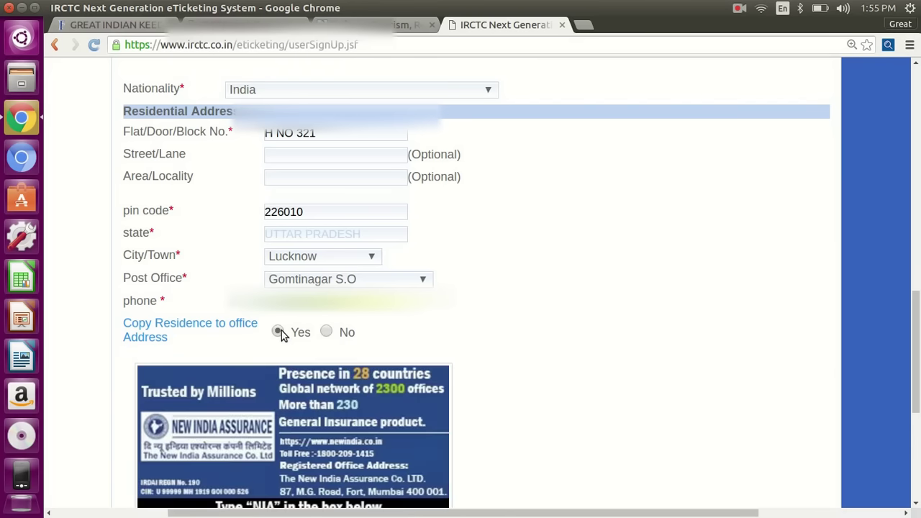
scroll(281, 333, "down", 1)
scroll(461, 288, "down", 5)
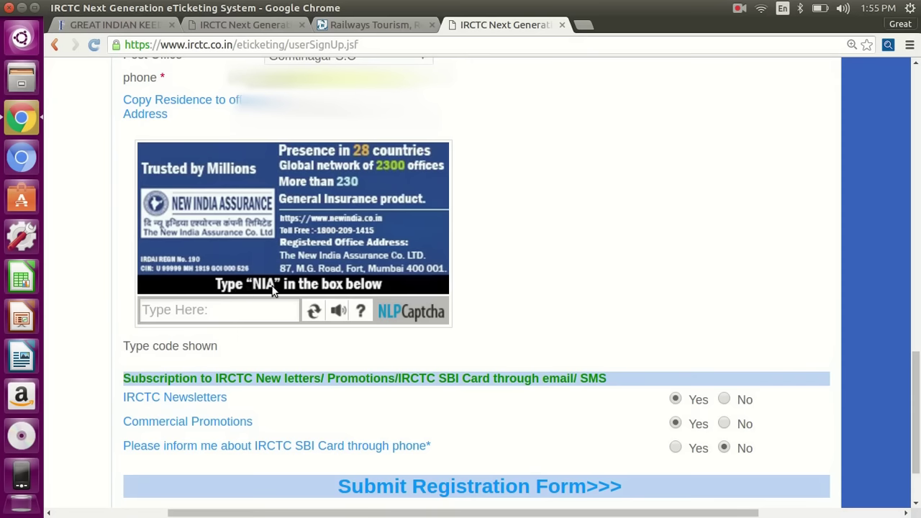
Step: Enter the captcha 'NIA'
left_click(257, 315)
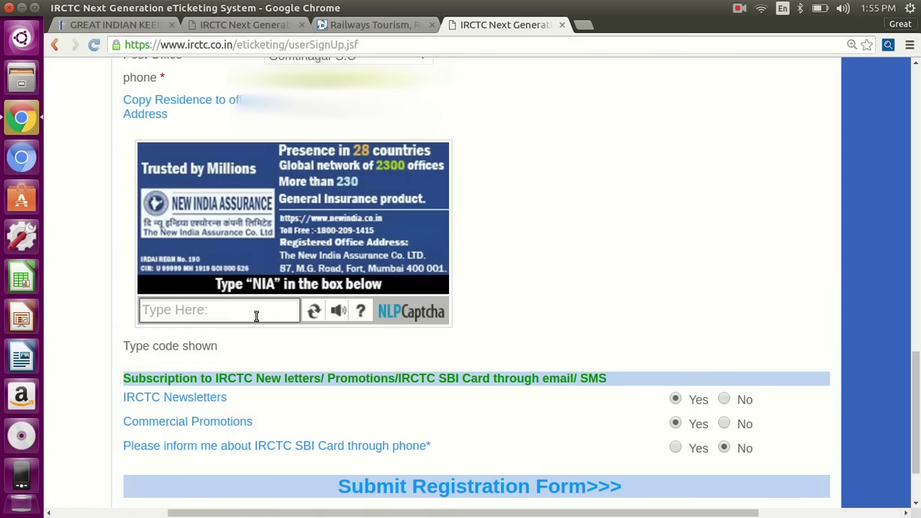
type("NIA")
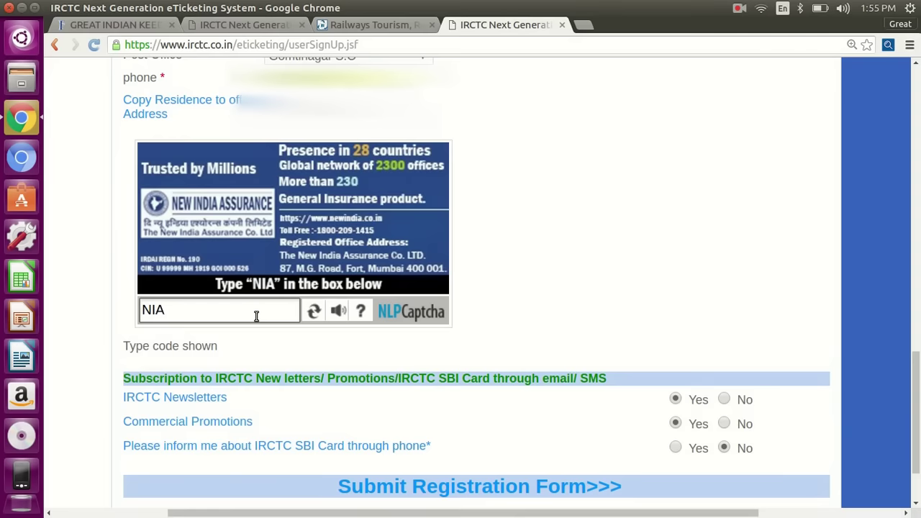
scroll(257, 315, "down", 3)
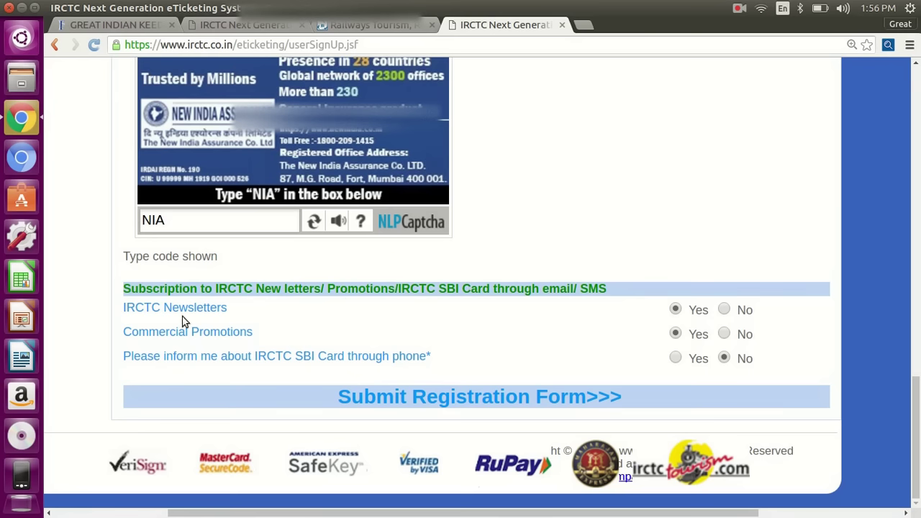
Step: Set IRCTC Newsletters and Commercial Promotions subscriptions to No
left_click_drag(142, 309, 187, 325)
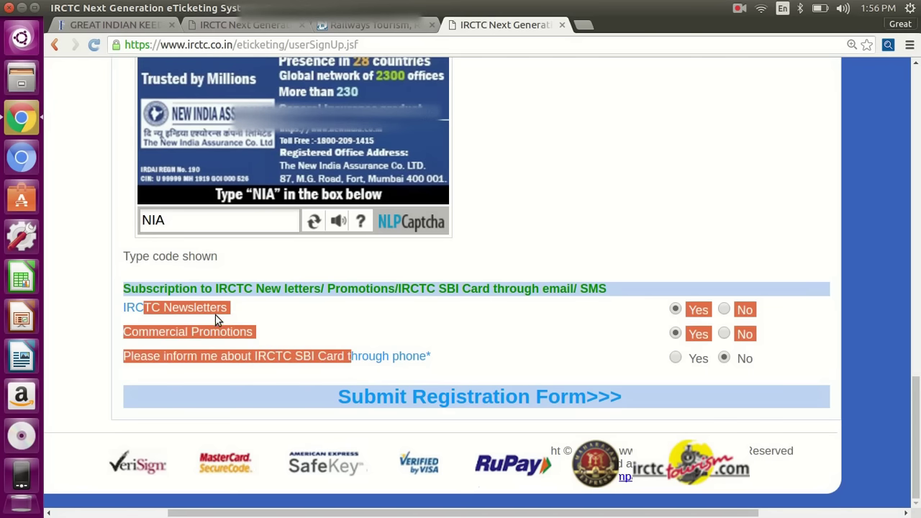
left_click(270, 366)
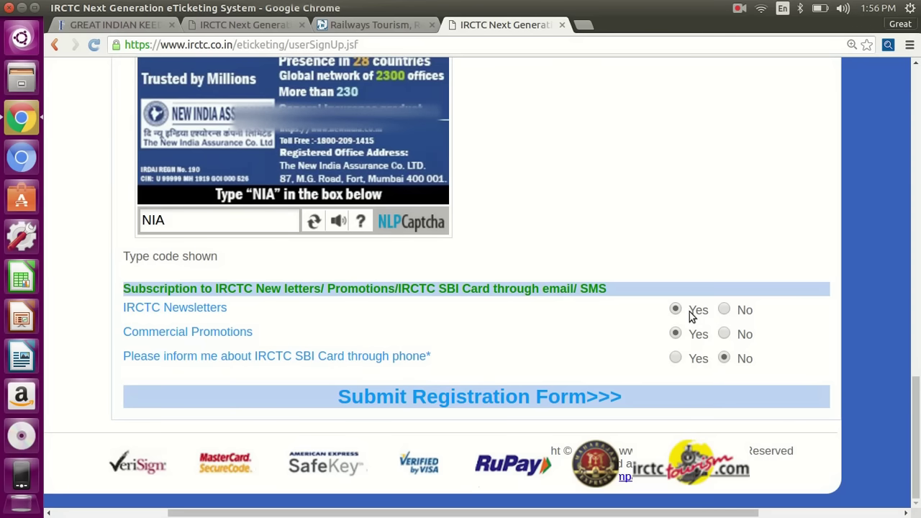
left_click(725, 310)
left_click(724, 334)
Step: Submit the registration form and accept the subscription preferences and verification/registration fee notices
left_click(461, 398)
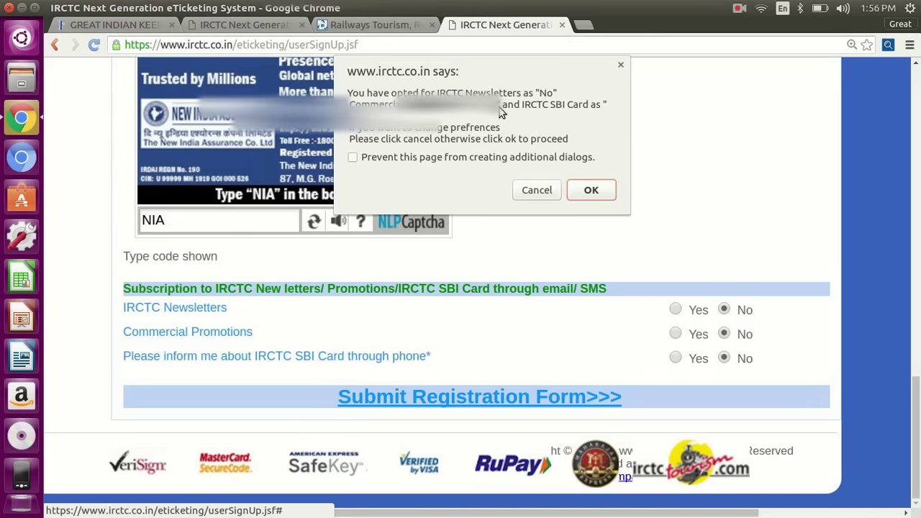
left_click(591, 190)
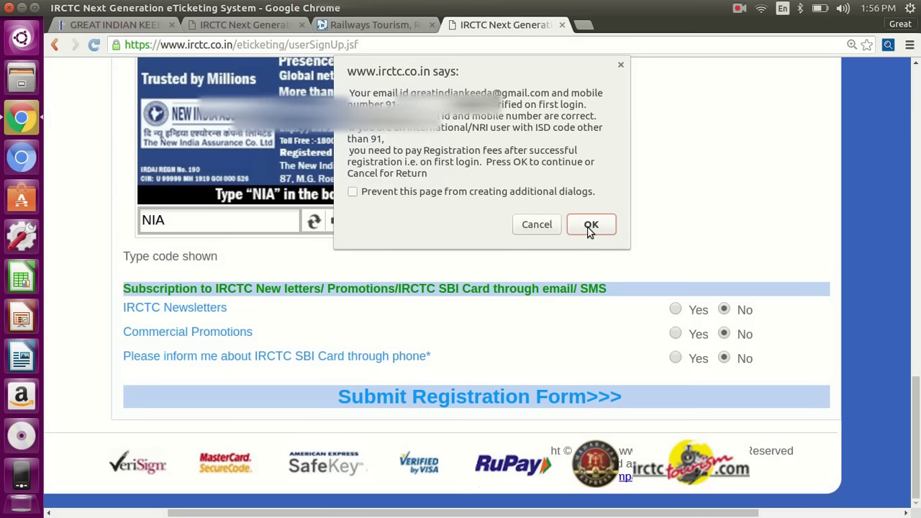
left_click(590, 226)
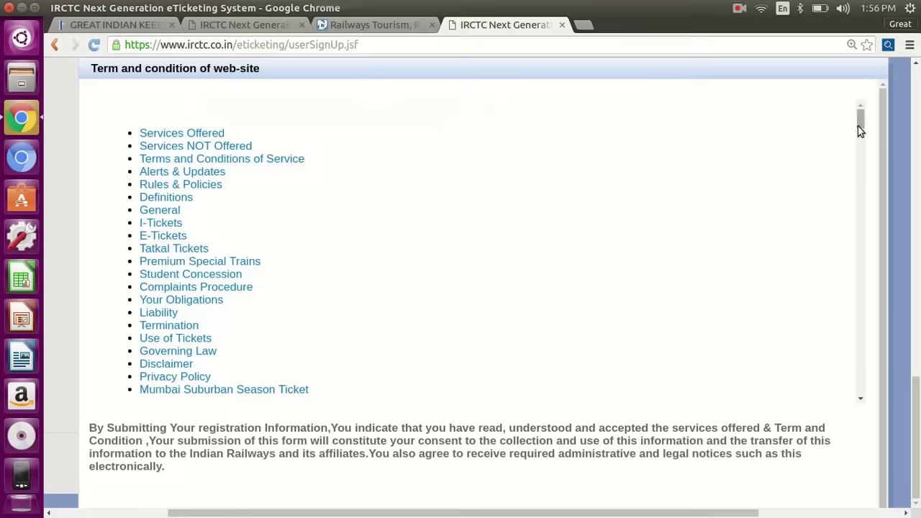
Step: Scroll through the terms and conditions and agree to them to finish registering
left_click_drag(861, 125, 724, 305)
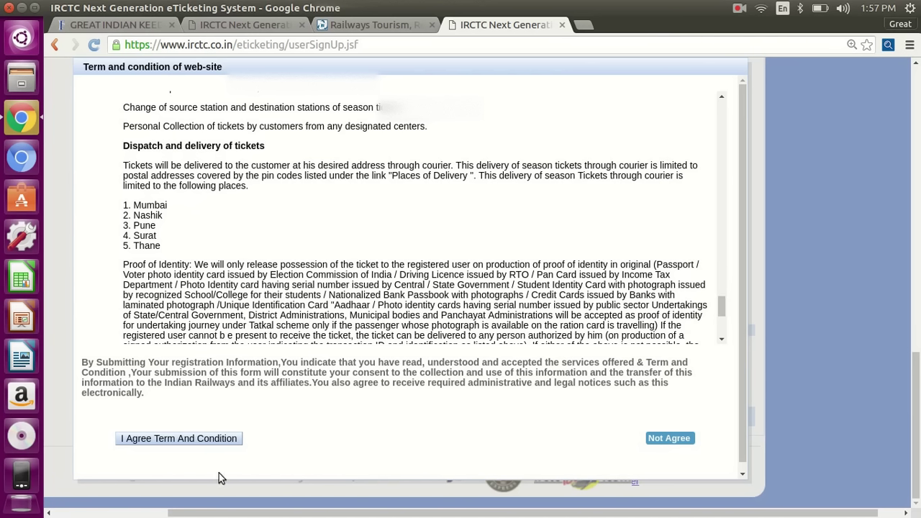
left_click(191, 442)
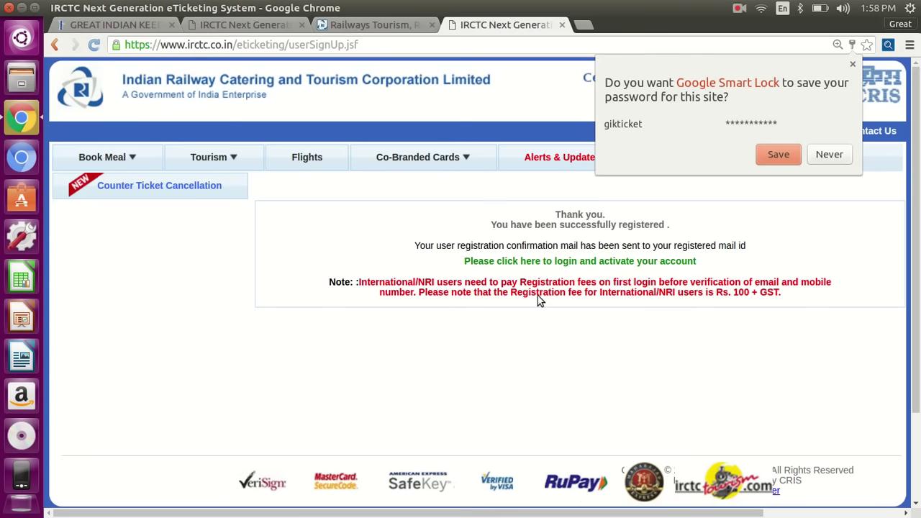
Step: Log in with the new account's user ID, password and the displayed captcha code
left_click(562, 265)
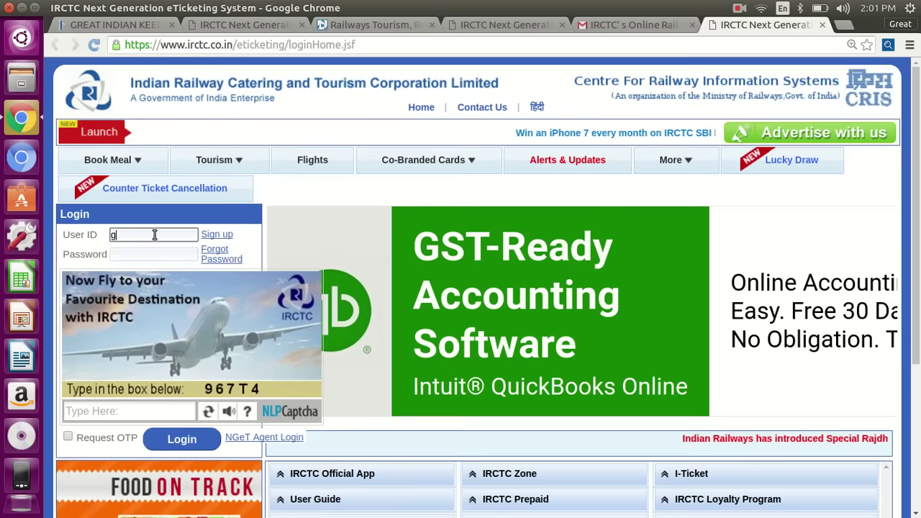
type("ikticket")
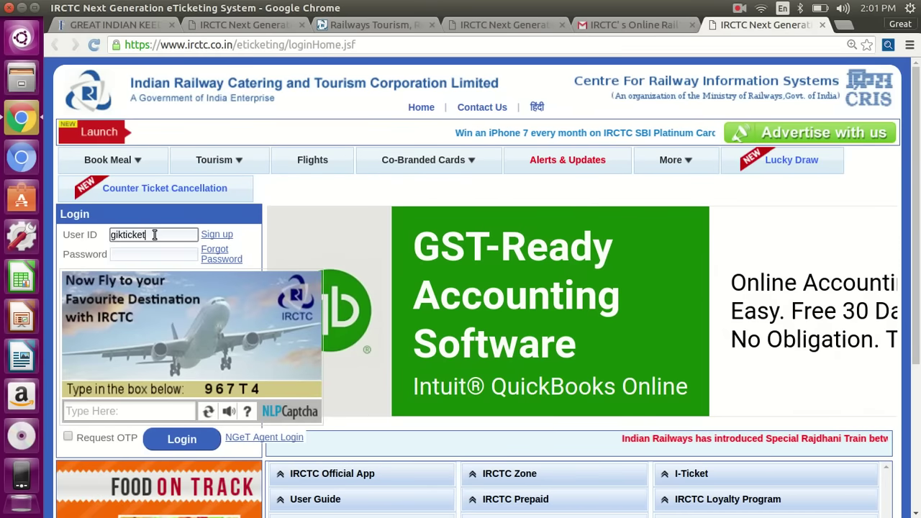
left_click(148, 254)
type("•••••••••")
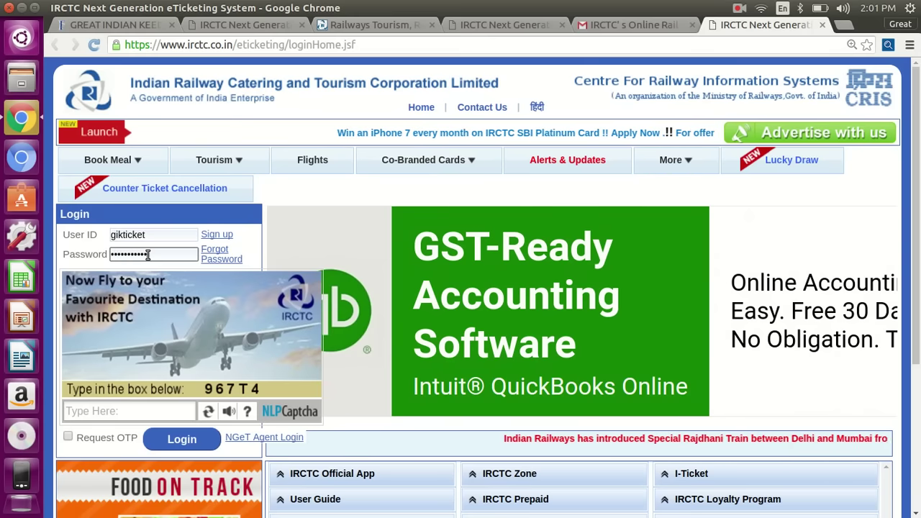
left_click(140, 411)
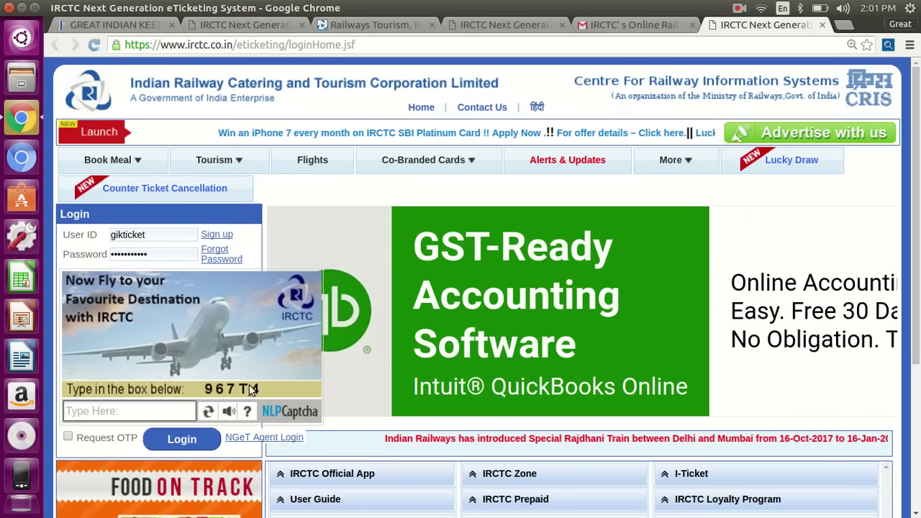
left_click(164, 416)
type("96")
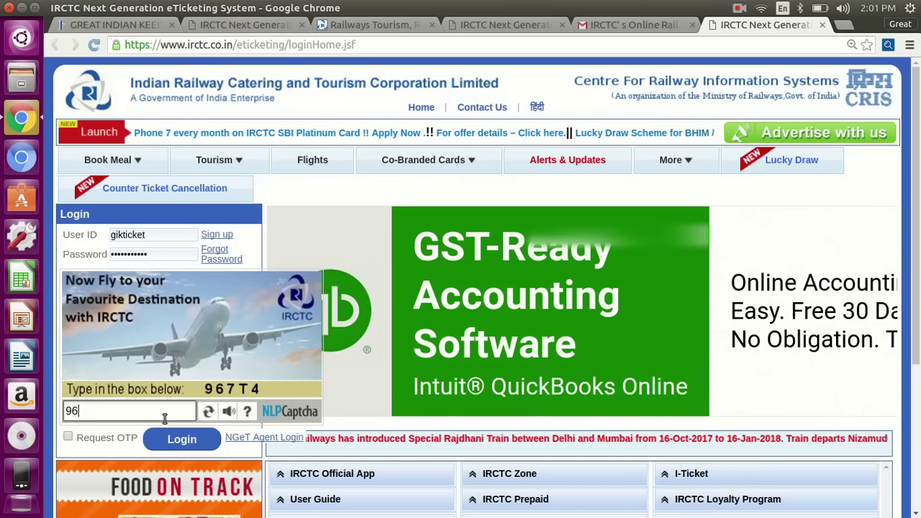
type("7")
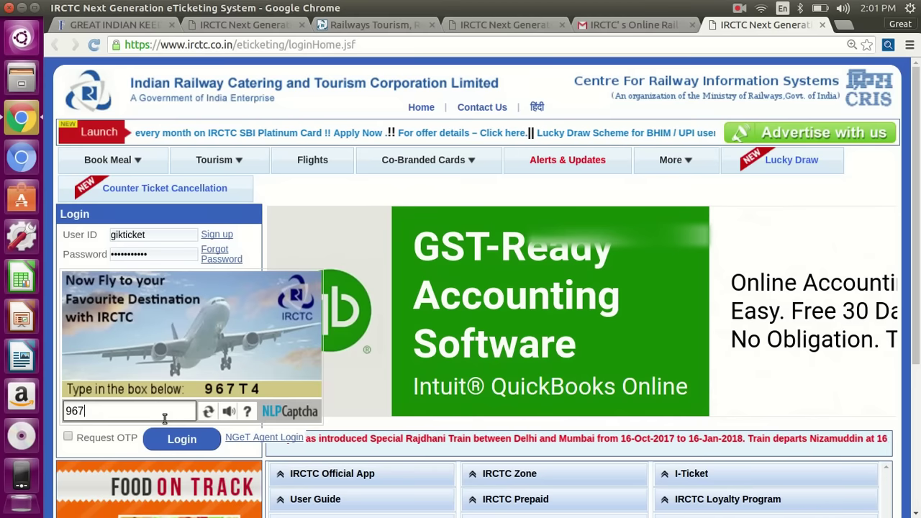
type("T4")
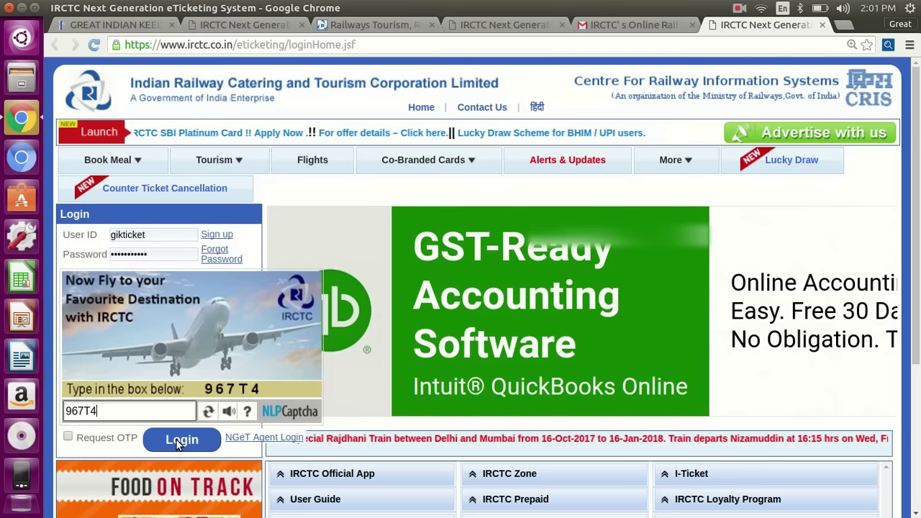
left_click(178, 441)
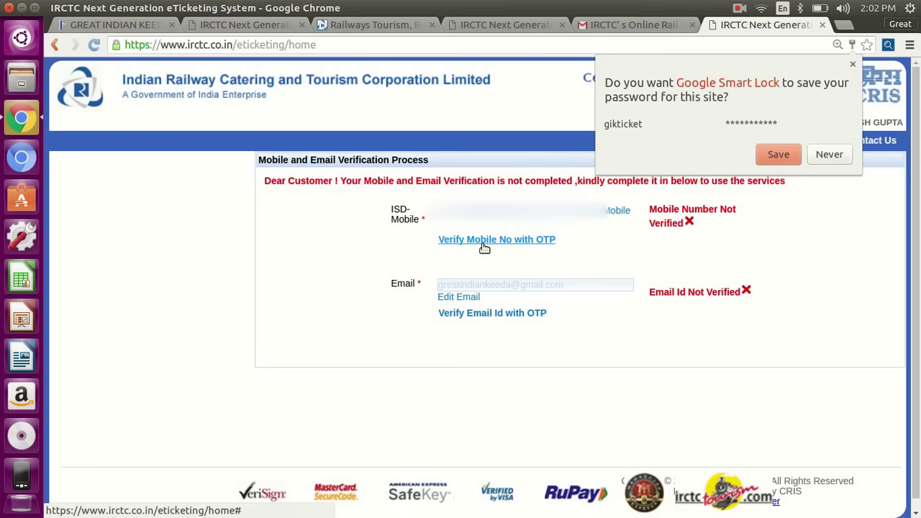
Step: Request a mobile OTP, enter the received six-digit code, submit it, and close the confirmation
left_click(485, 246)
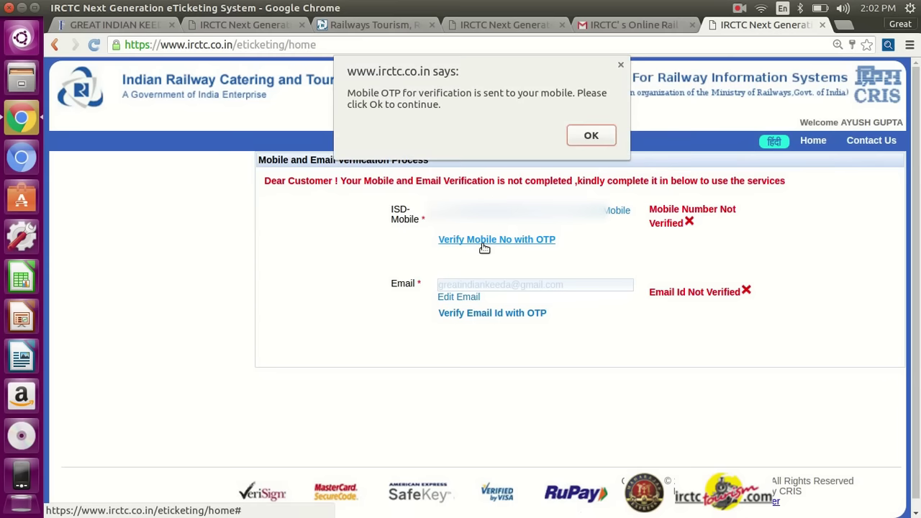
left_click(590, 138)
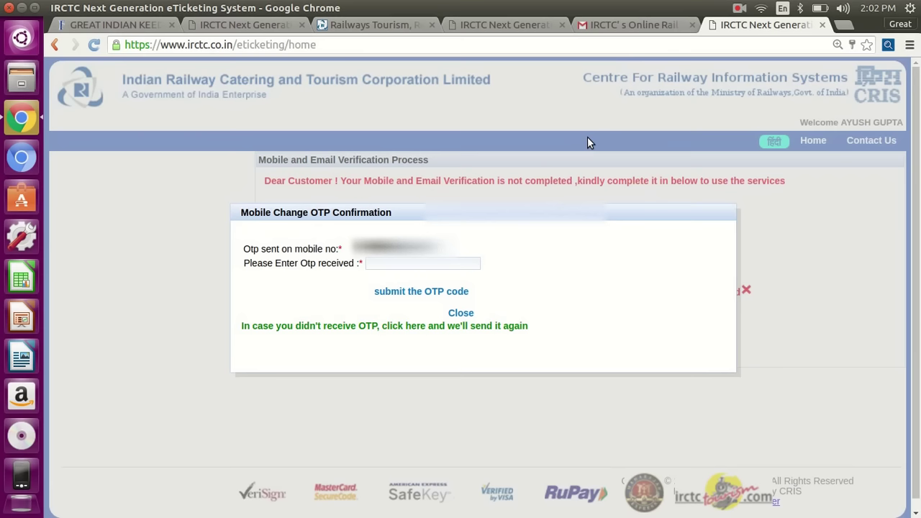
left_click(399, 264)
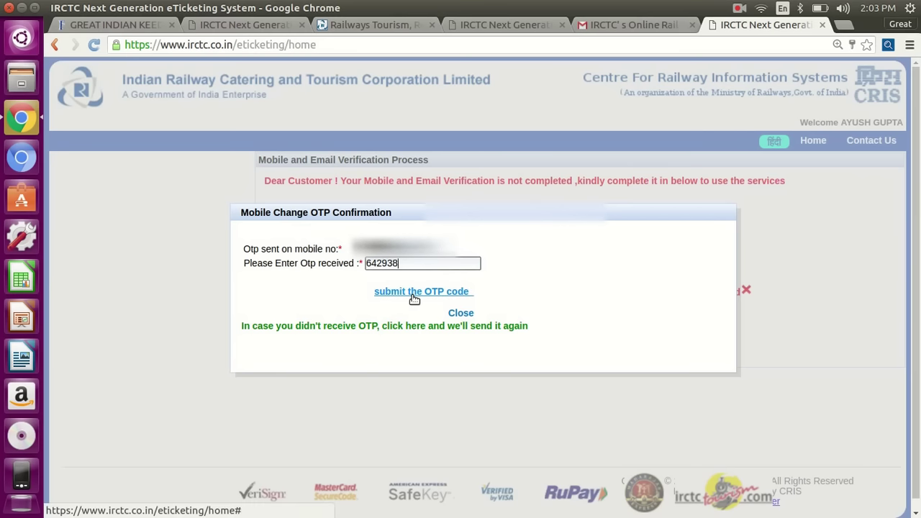
left_click(414, 293)
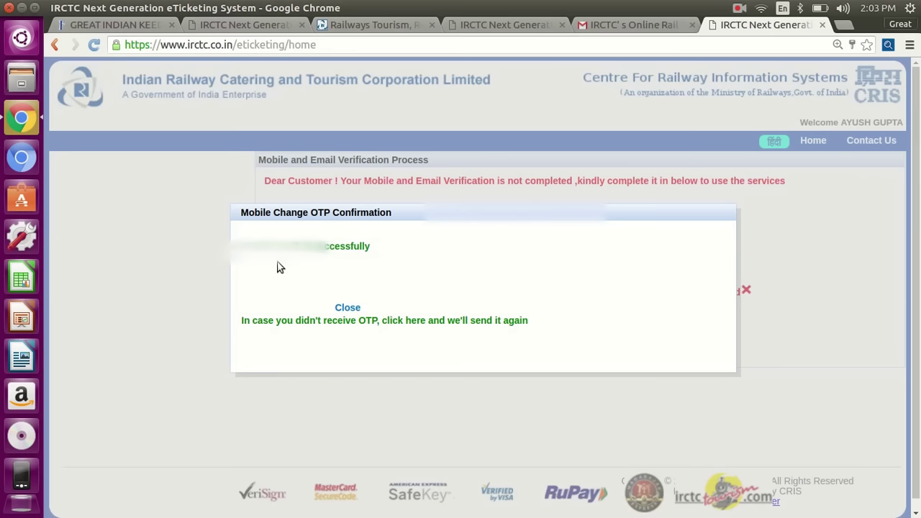
left_click_drag(239, 246, 410, 259)
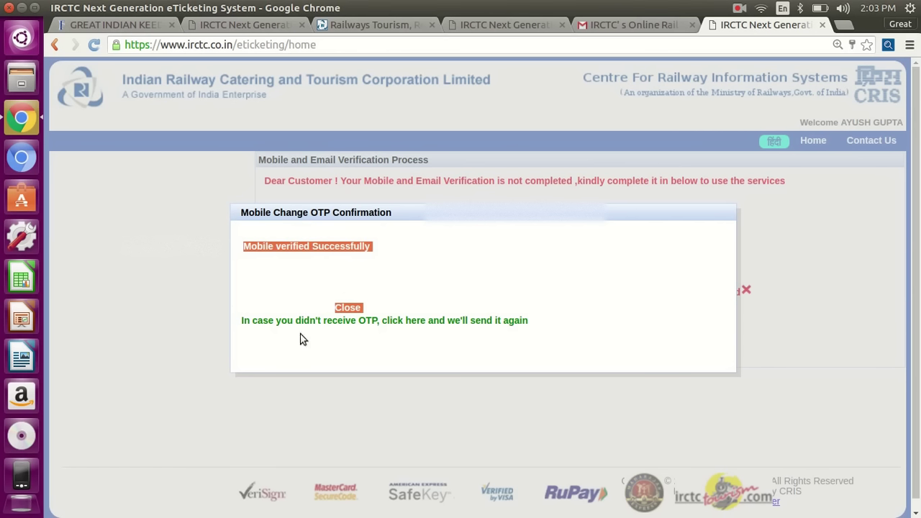
left_click(357, 309)
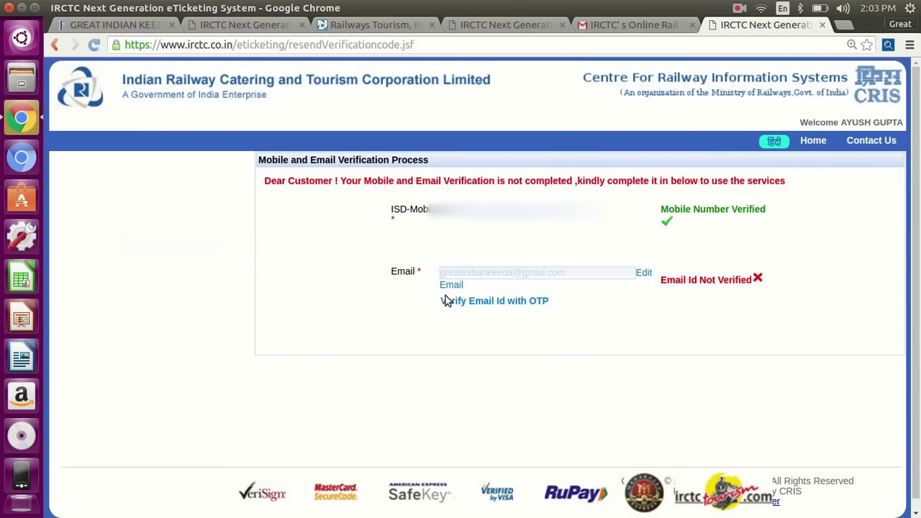
Step: Request an e-mail verification OTP, acknowledge the notice, and switch to the Gmail inbox
left_click(493, 302)
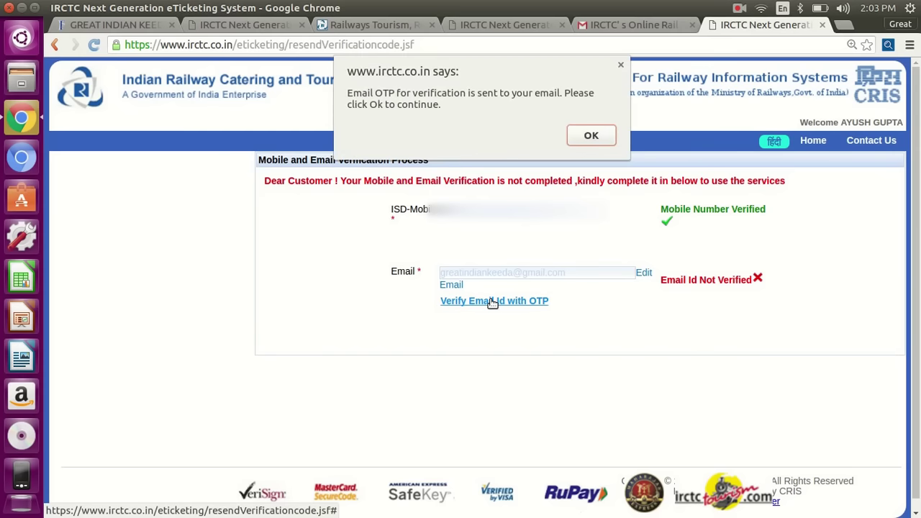
left_click(589, 136)
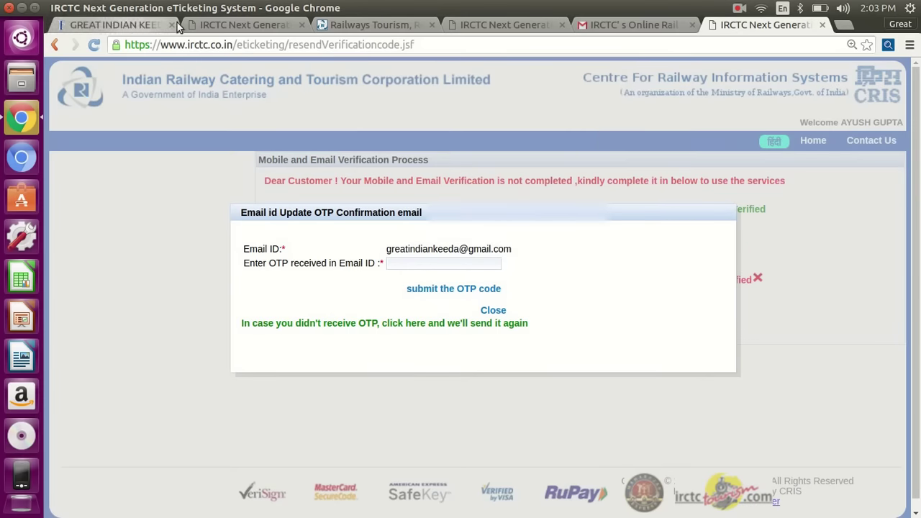
left_click(627, 26)
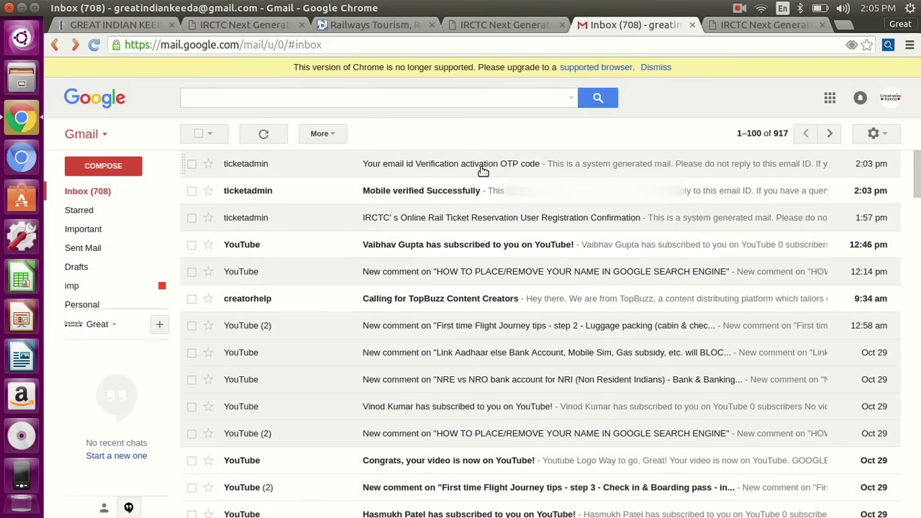
Step: Open the 'Your email id Verification activation OTP code' e-mail, select the OTP line, and return to IRCTC
left_click(484, 171)
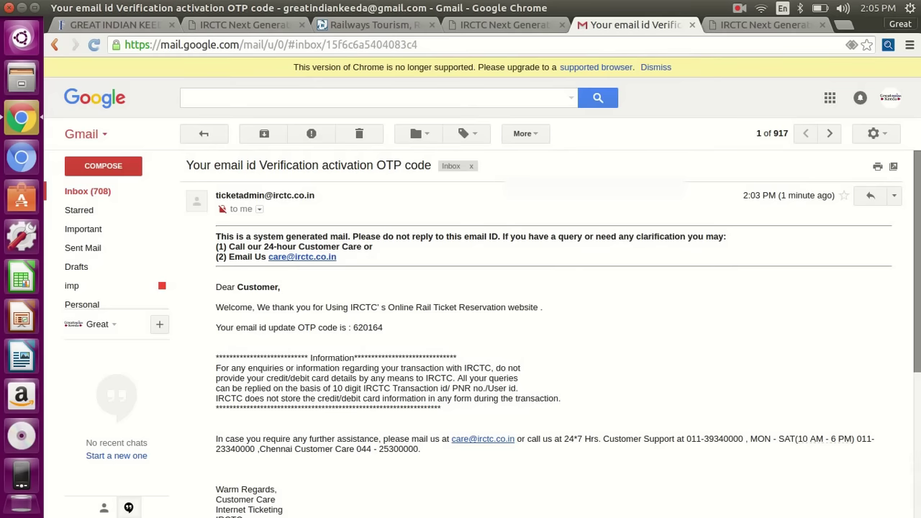
scroll(551, 334, "down", 3)
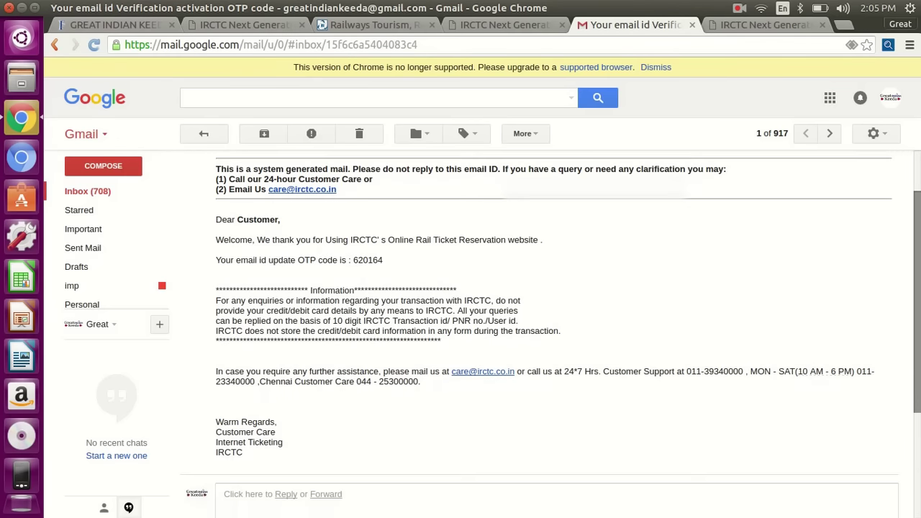
scroll(550, 334, "down", 2)
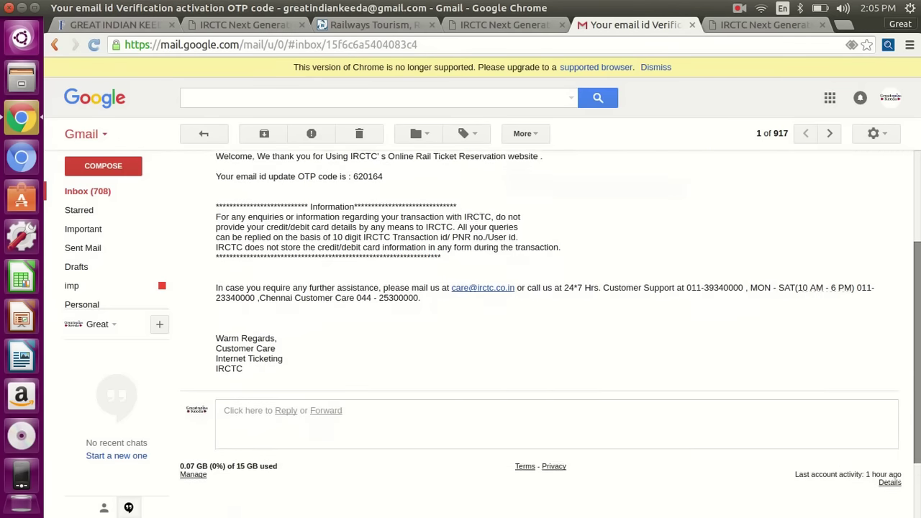
scroll(331, 303, "up", 2)
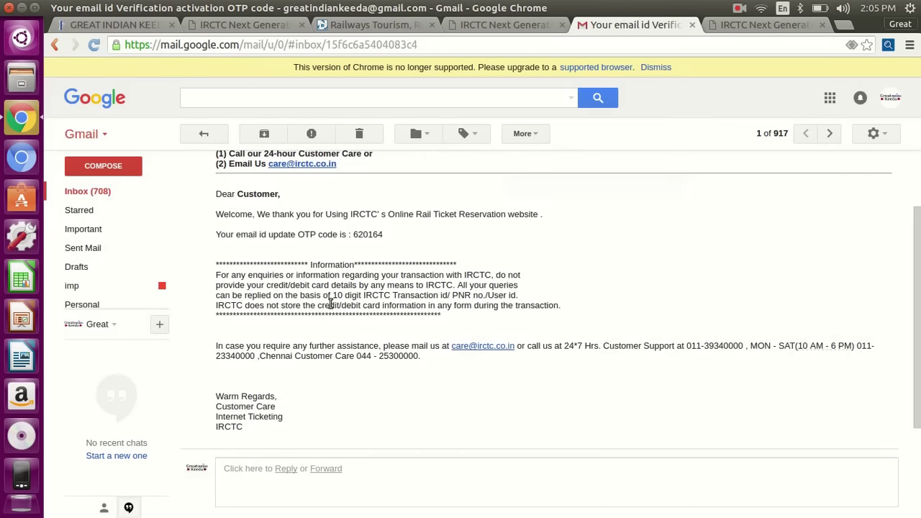
left_click_drag(209, 237, 393, 242)
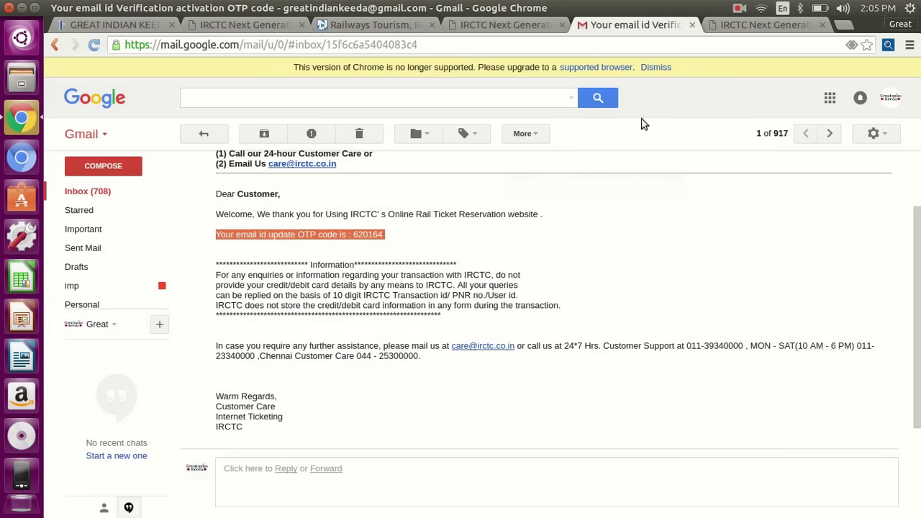
left_click(765, 24)
Step: Enter the emailed OTP, submit it to get 'Email verified Successfully', and close the confirmation
left_click(468, 261)
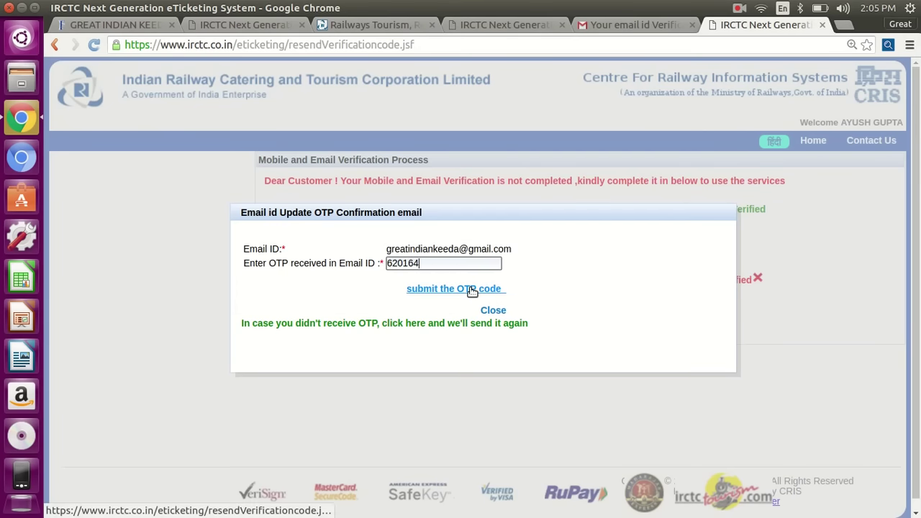
left_click(471, 291)
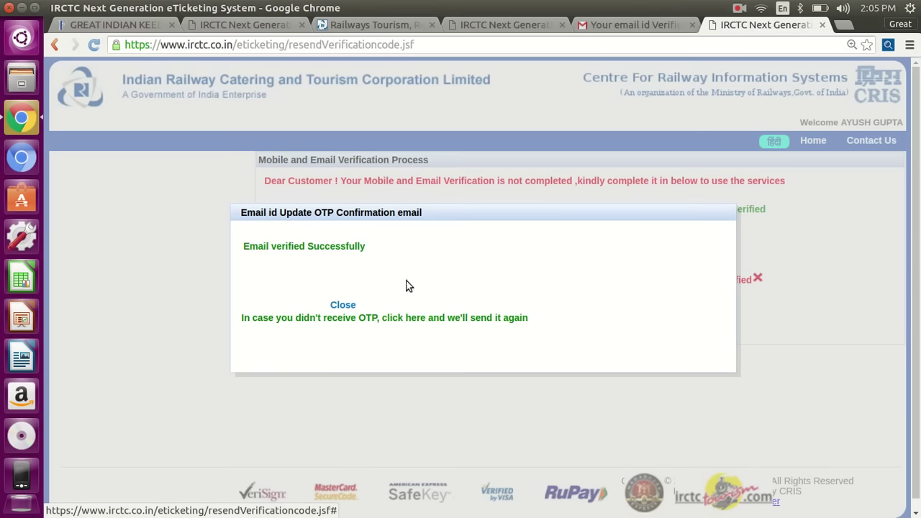
left_click_drag(244, 246, 396, 249)
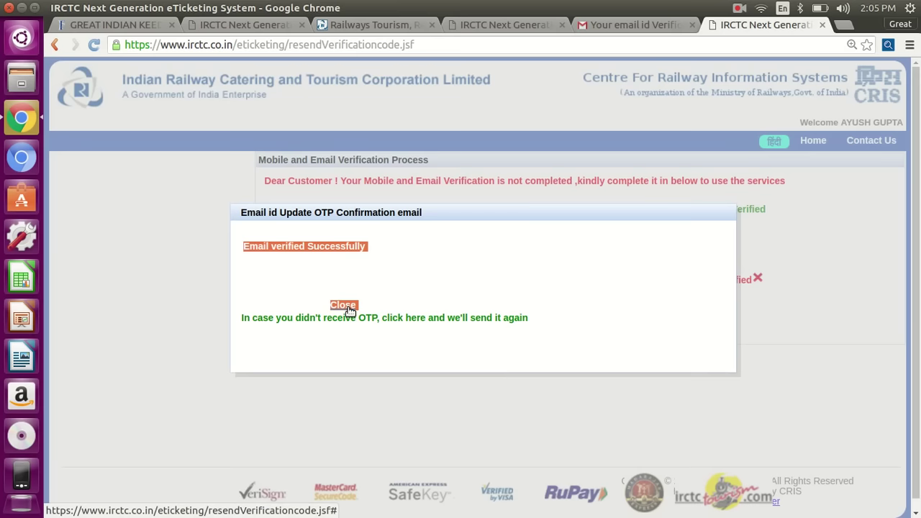
left_click(349, 308)
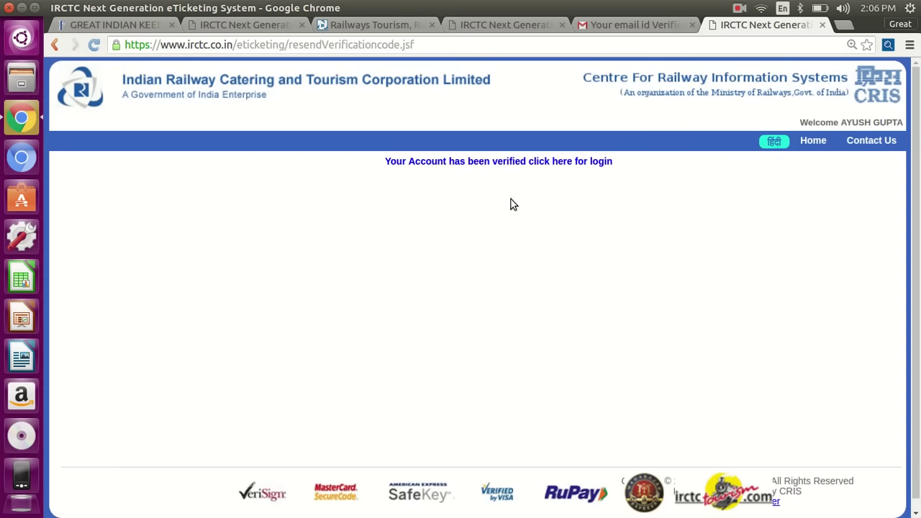
Step: Log back in with the verified account's user ID, password and captcha text
left_click(508, 162)
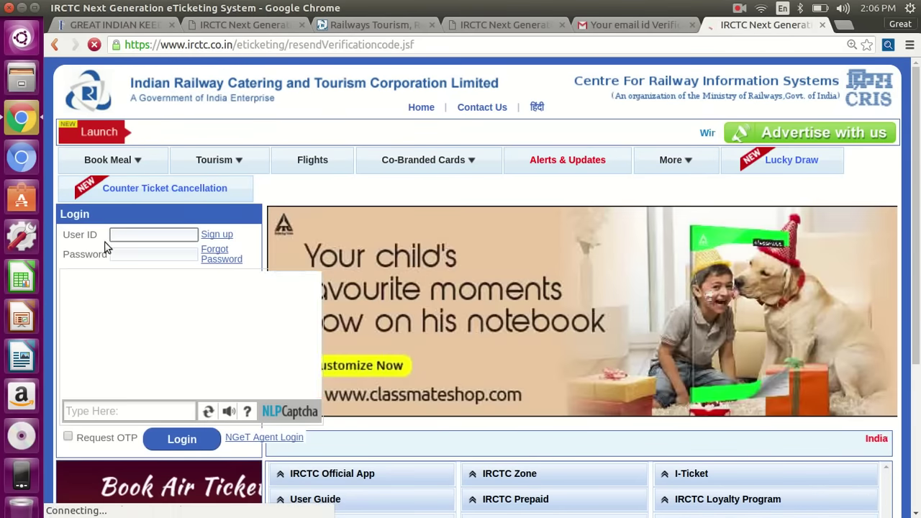
left_click(160, 236)
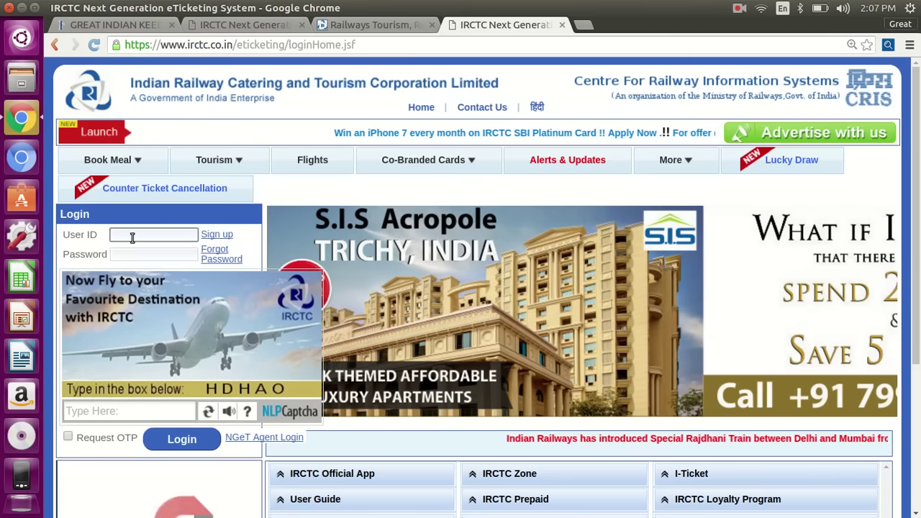
type("gikticket")
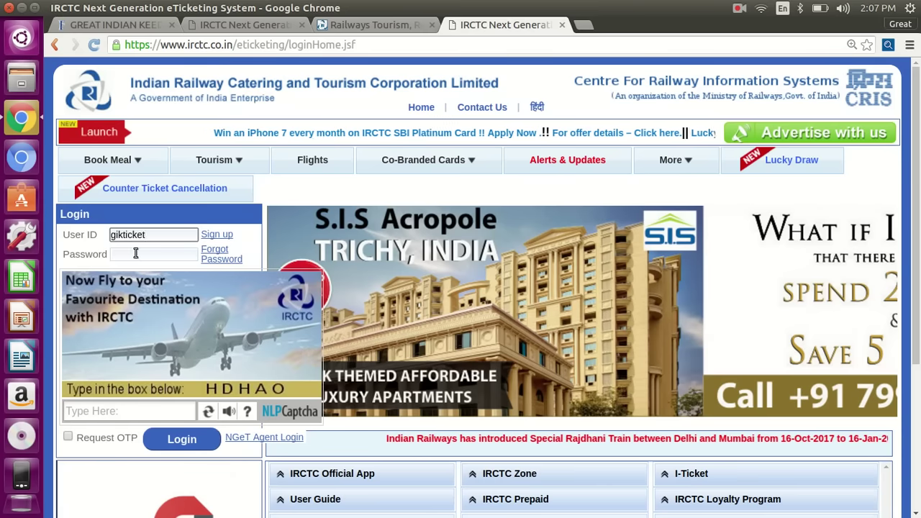
left_click(135, 253)
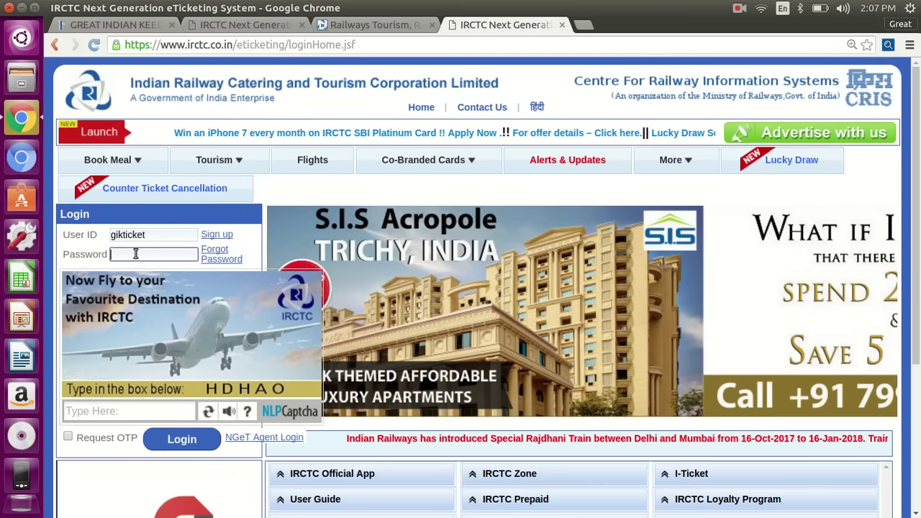
type("•••••")
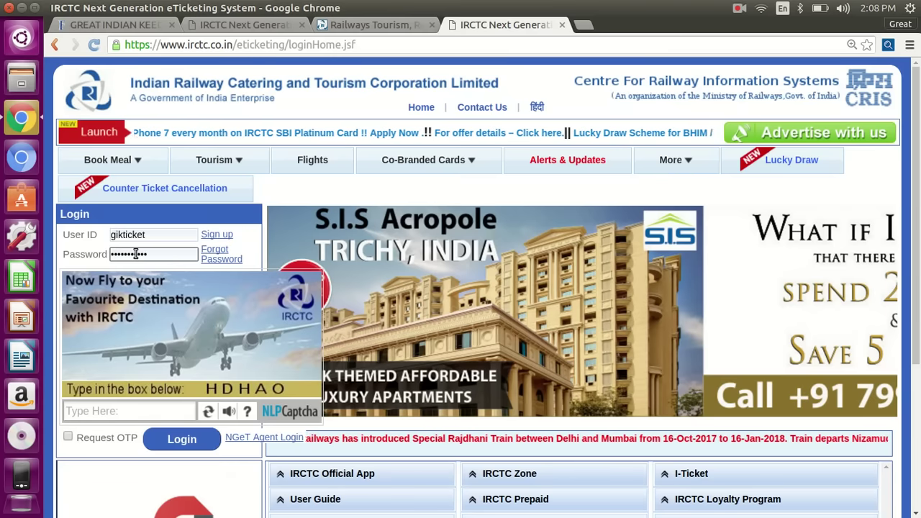
left_click(146, 411)
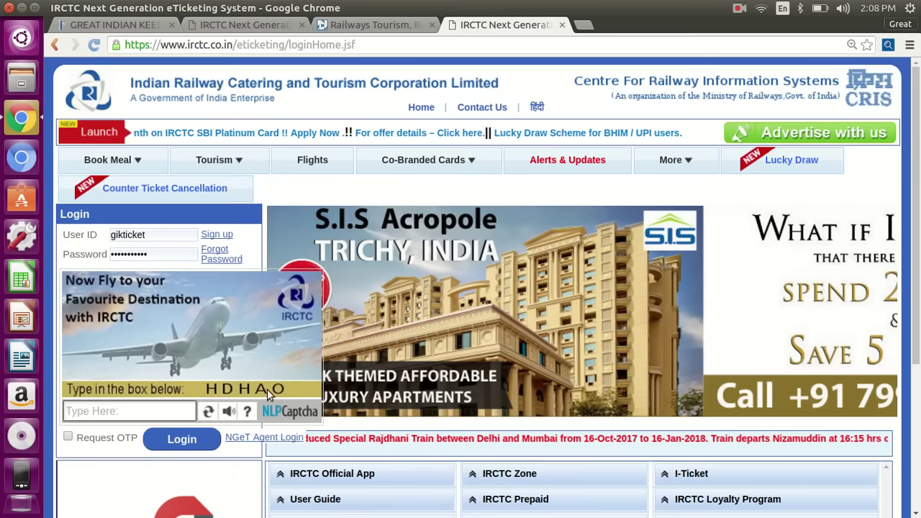
type("HDHAO")
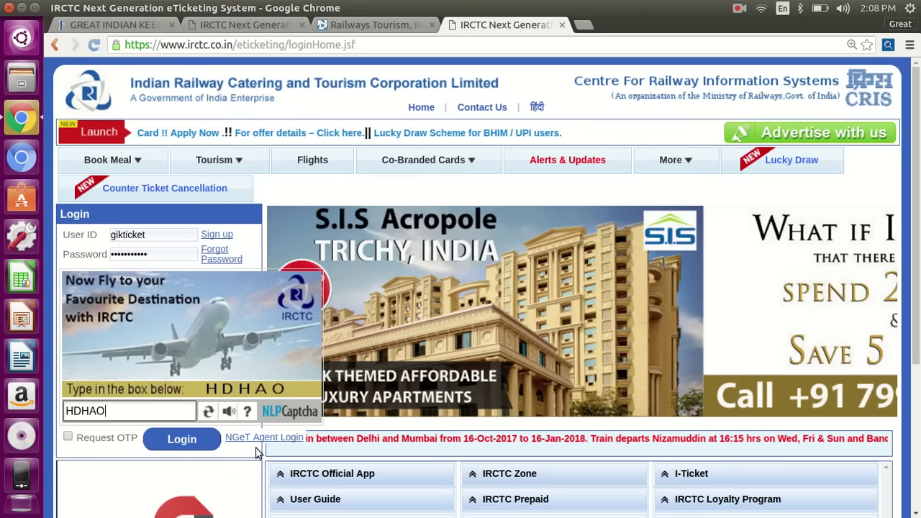
left_click(191, 444)
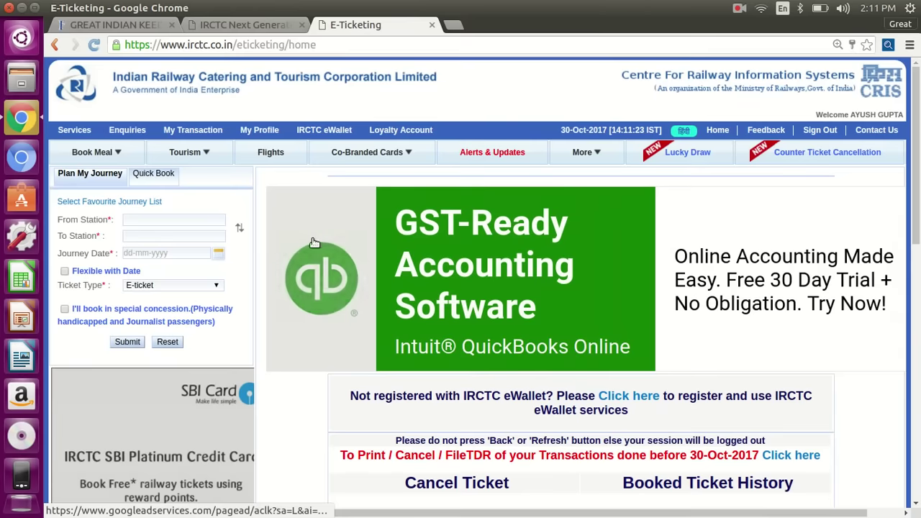
left_click_drag(917, 174, 903, 223)
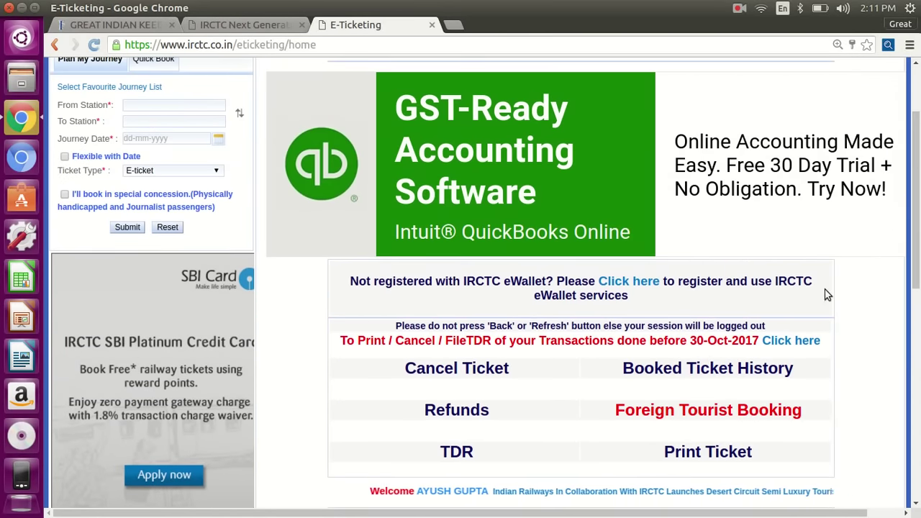
left_click_drag(917, 223, 918, 181)
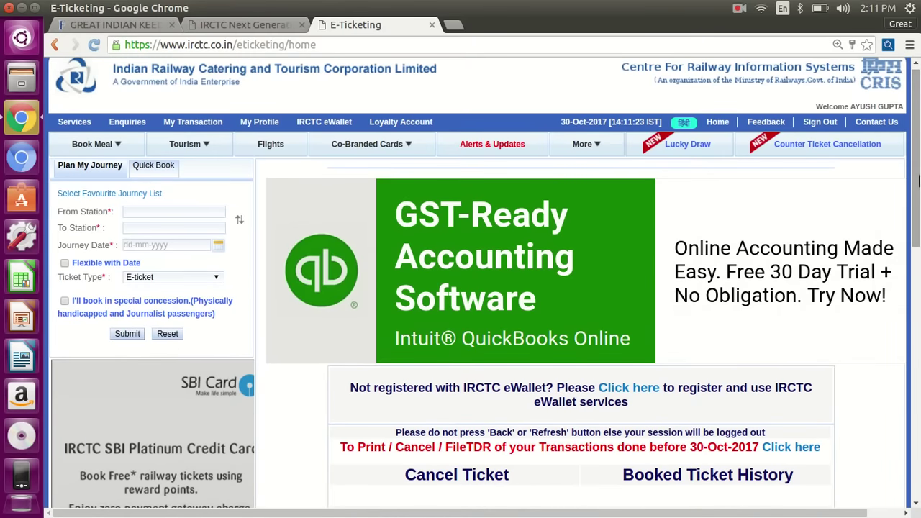
scroll(918, 182, "up", 1)
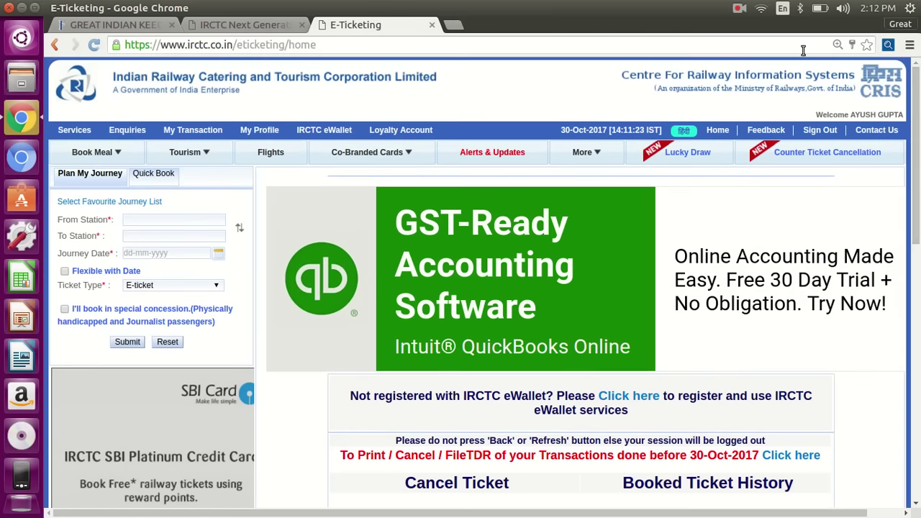
left_click(746, 9)
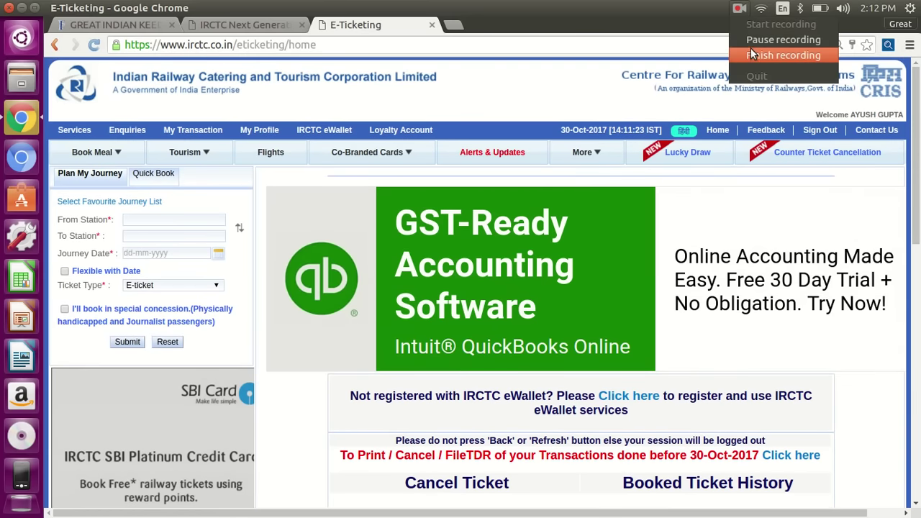